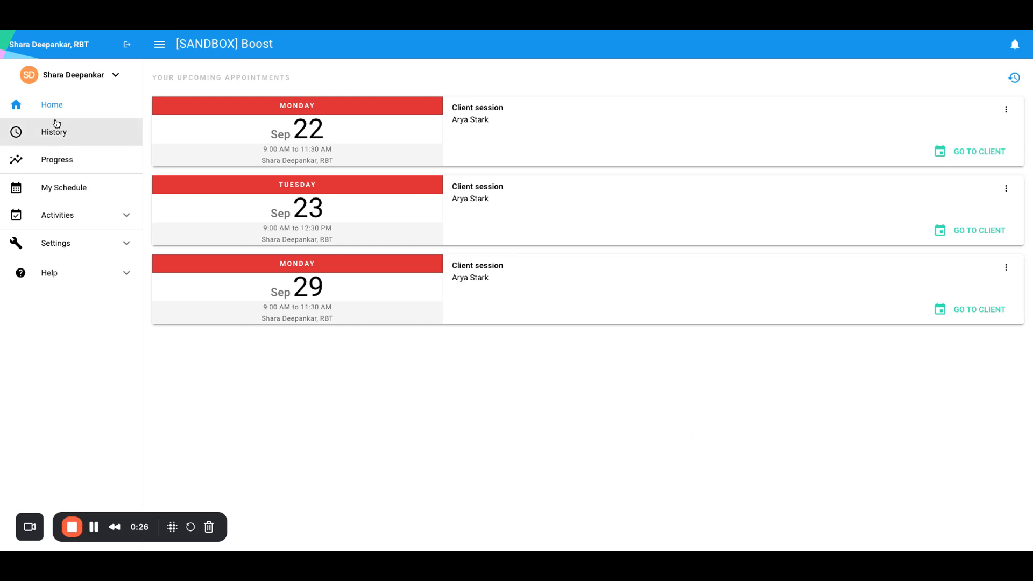
Switch to the client with upcoming sessions, browse the Sep 21–23 dates, and start her Direct Therapy Session.
{"action": "left_click", "coordinate": [63, 85]}
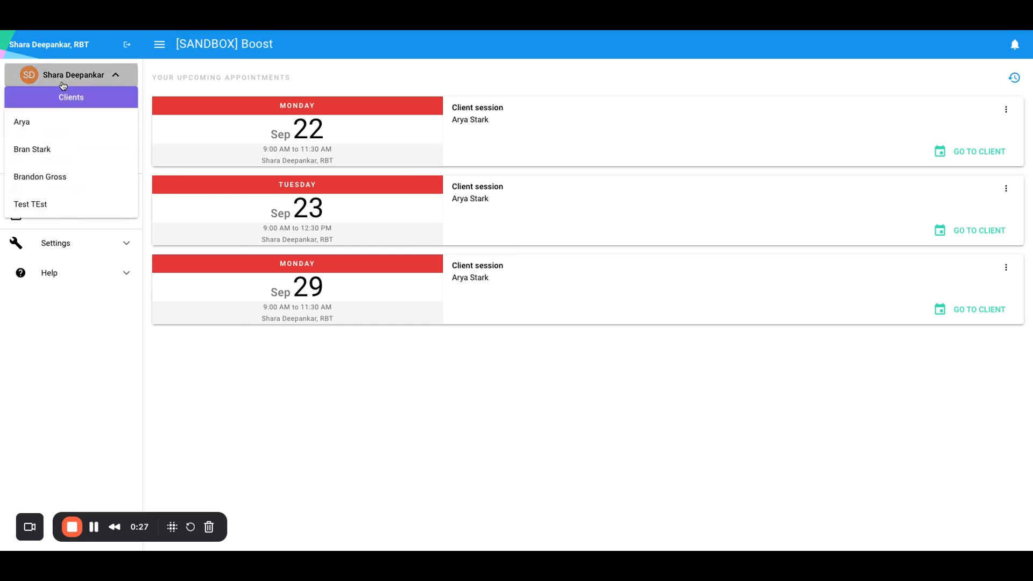
{"action": "left_click", "coordinate": [56, 124]}
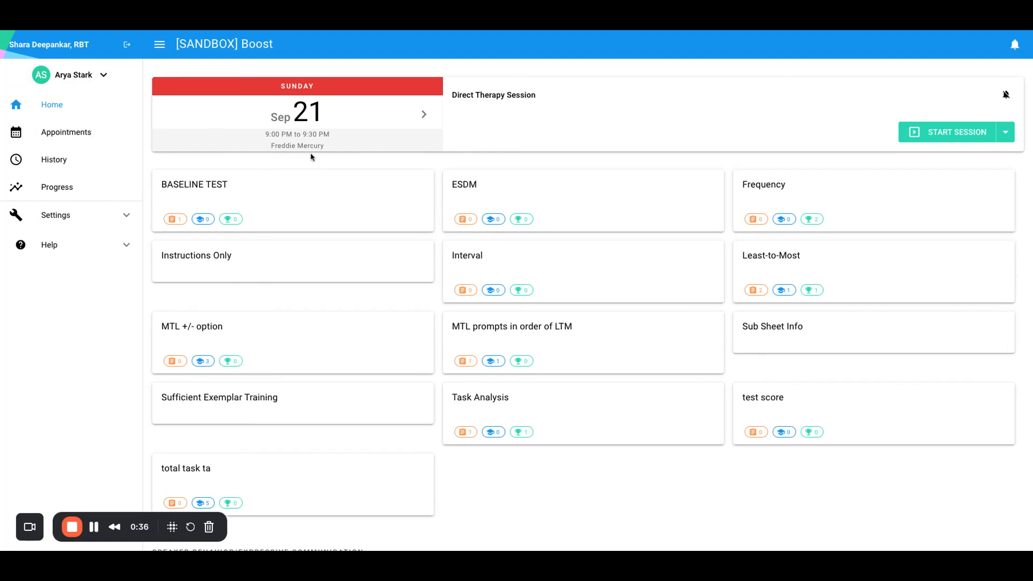
{"action": "left_click", "coordinate": [422, 115]}
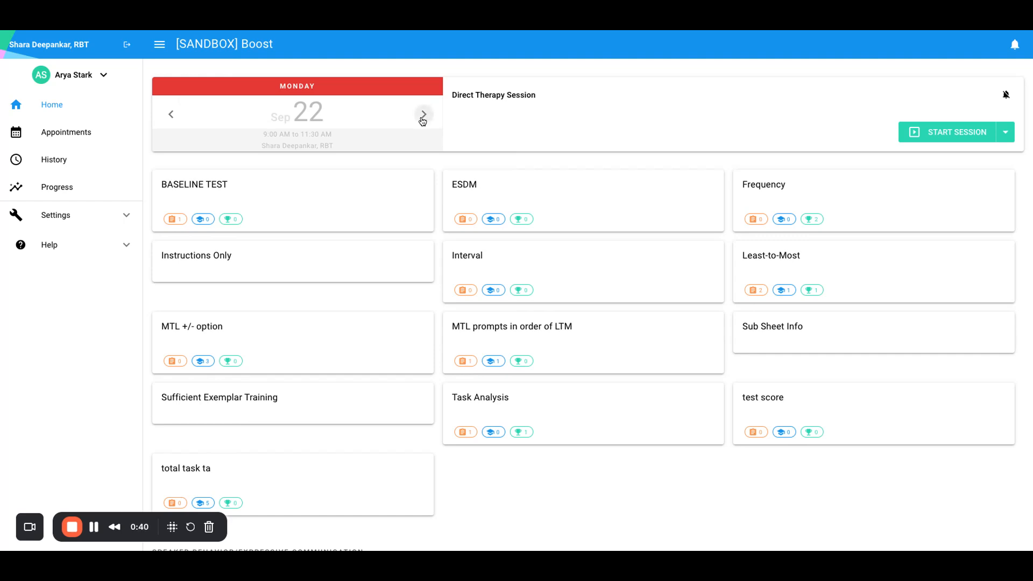
{"action": "left_click", "coordinate": [422, 114]}
{"action": "left_click", "coordinate": [172, 122]}
{"action": "left_click", "coordinate": [172, 121]}
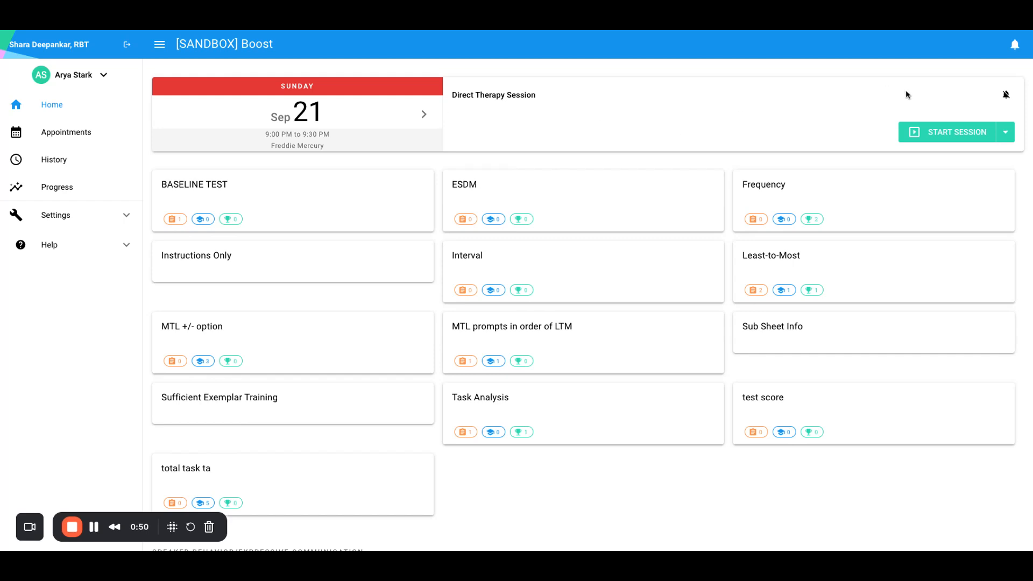
{"action": "left_click", "coordinate": [929, 129]}
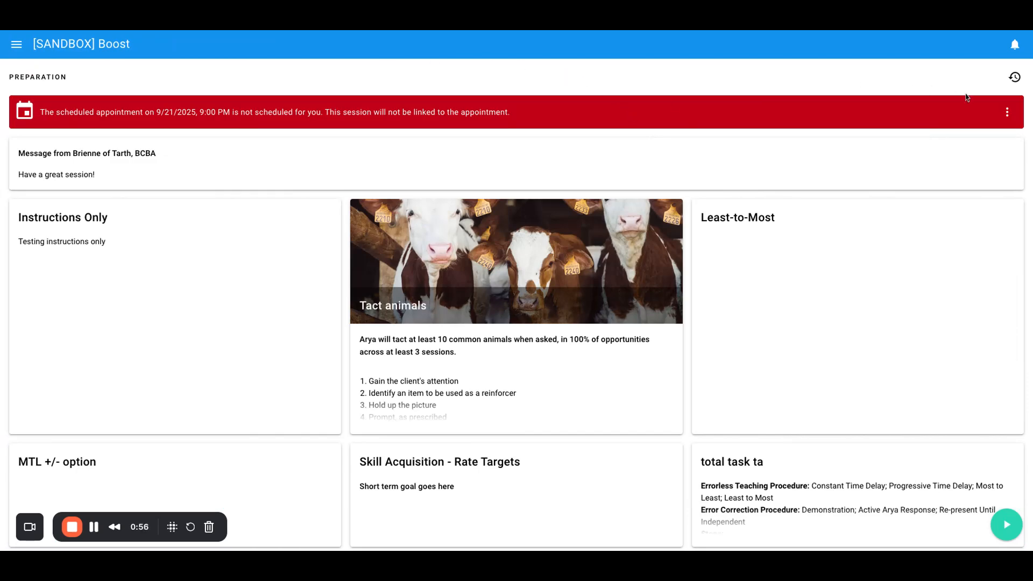
{"action": "left_click", "coordinate": [1002, 113]}
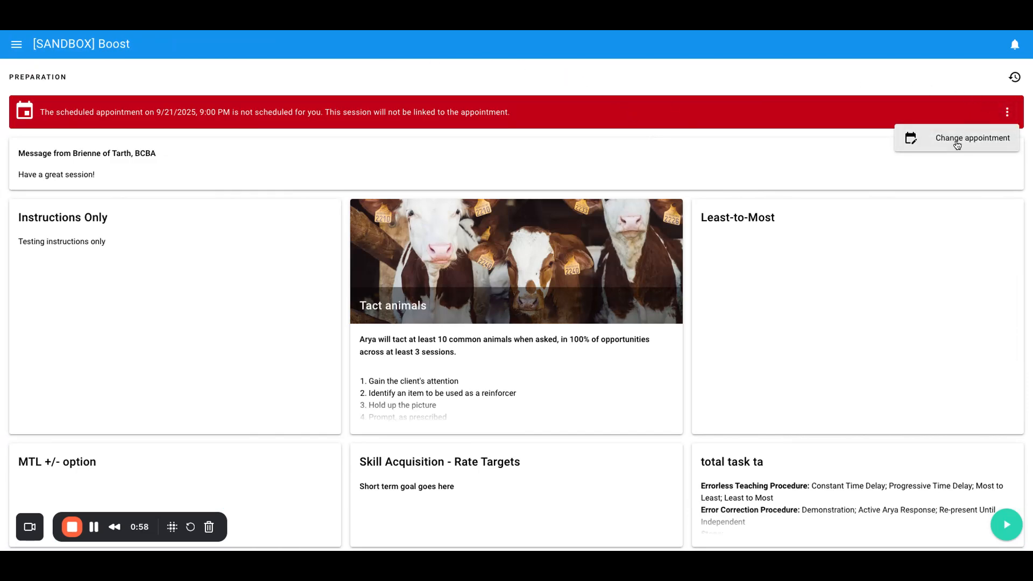
{"action": "left_click", "coordinate": [957, 140]}
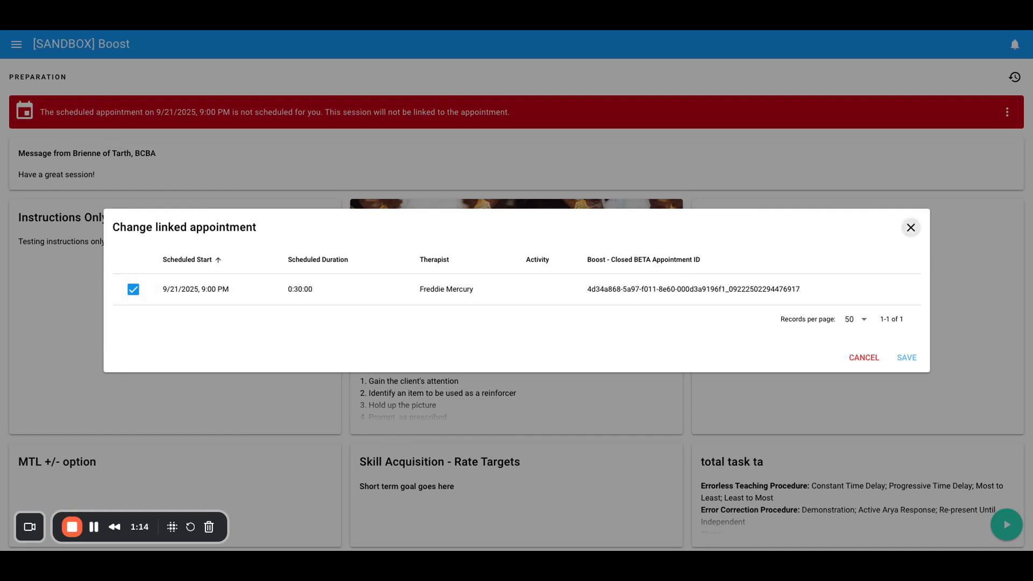
{"action": "left_click", "coordinate": [911, 227]}
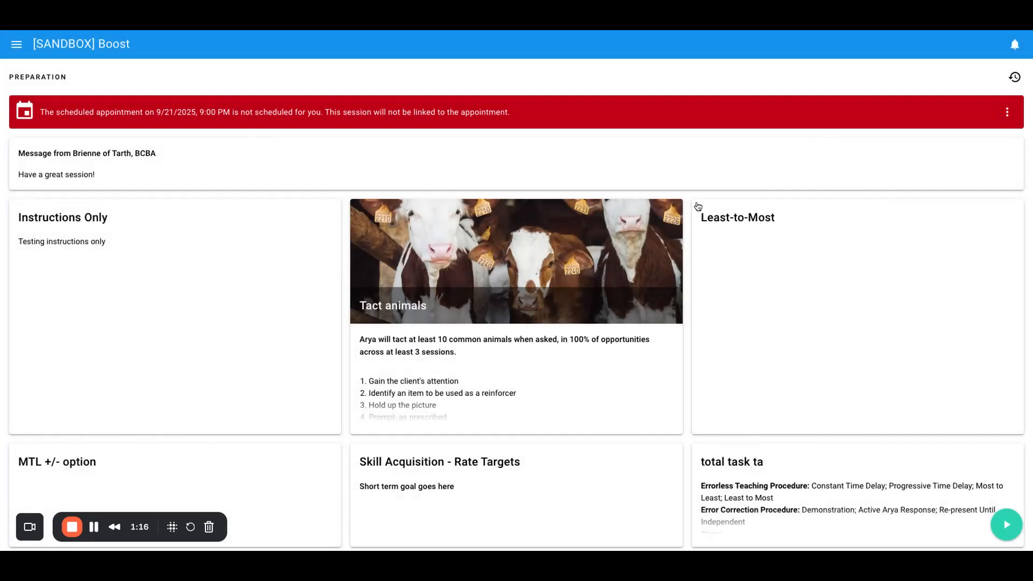
Run the session, scoring Cow with two 0 sec Echoic trials and Sheep and Horse with 5 sec Echoic.
{"action": "left_click", "coordinate": [1006, 525]}
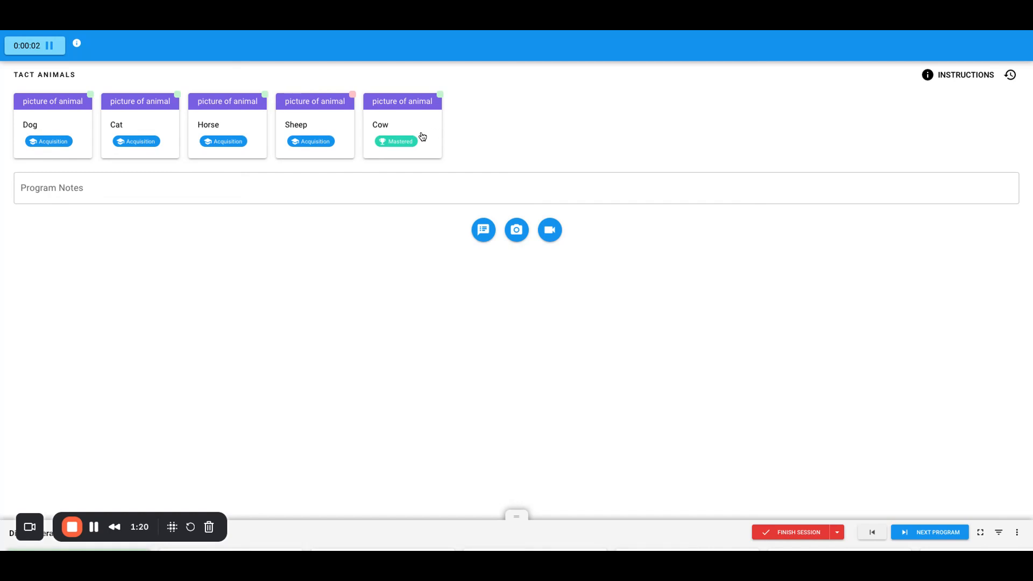
{"action": "left_click", "coordinate": [422, 137]}
{"action": "left_click", "coordinate": [466, 110]}
{"action": "left_click", "coordinate": [396, 129]}
{"action": "left_click", "coordinate": [483, 112]}
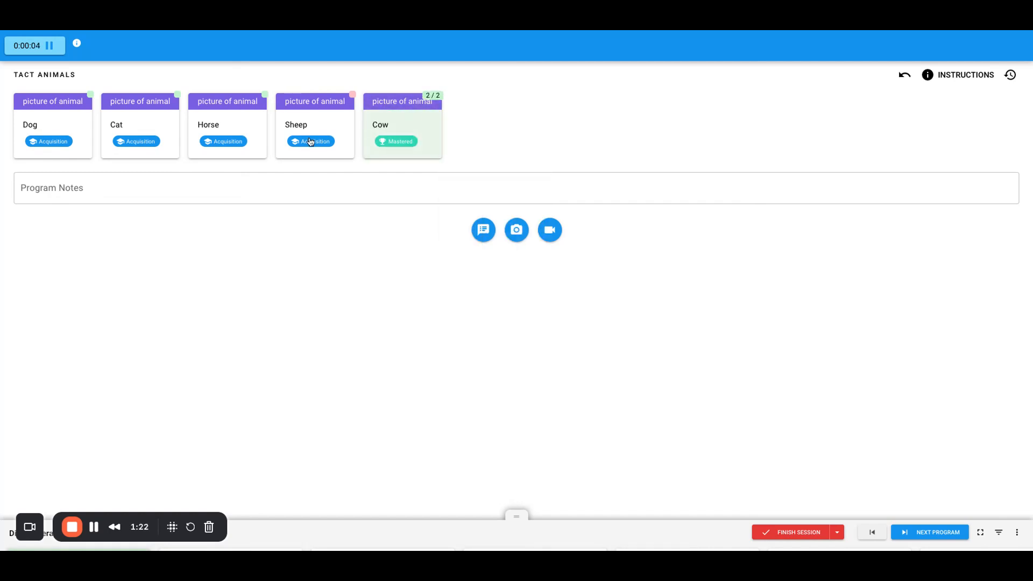
{"action": "left_click", "coordinate": [304, 139]}
{"action": "left_click", "coordinate": [380, 139]}
{"action": "left_click", "coordinate": [237, 140]}
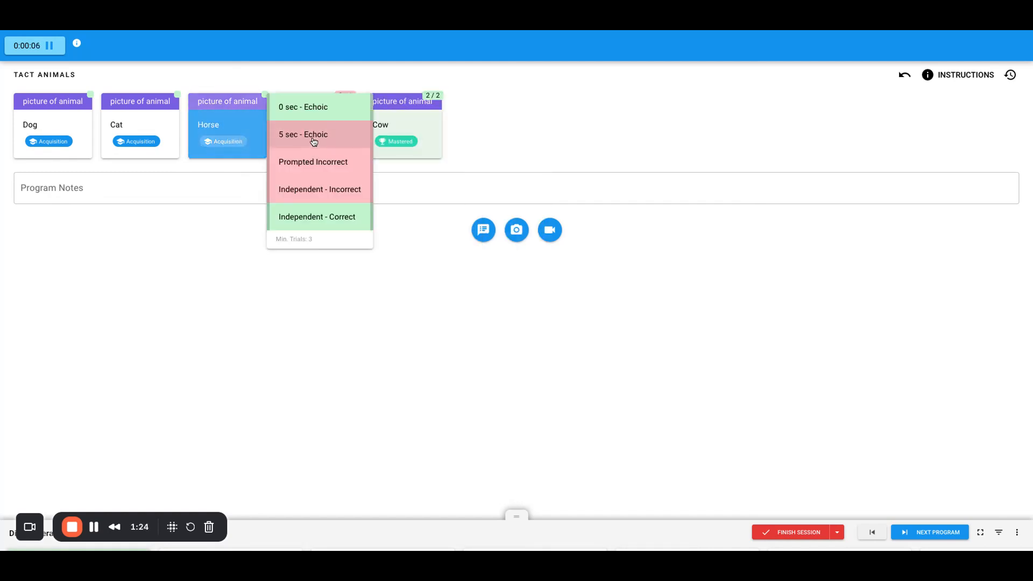
{"action": "left_click", "coordinate": [314, 136]}
Fill the 97153 session note with location 12: Home, 4 units, participants and credentials 'tes', then choose to finish.
{"action": "left_click", "coordinate": [487, 234]}
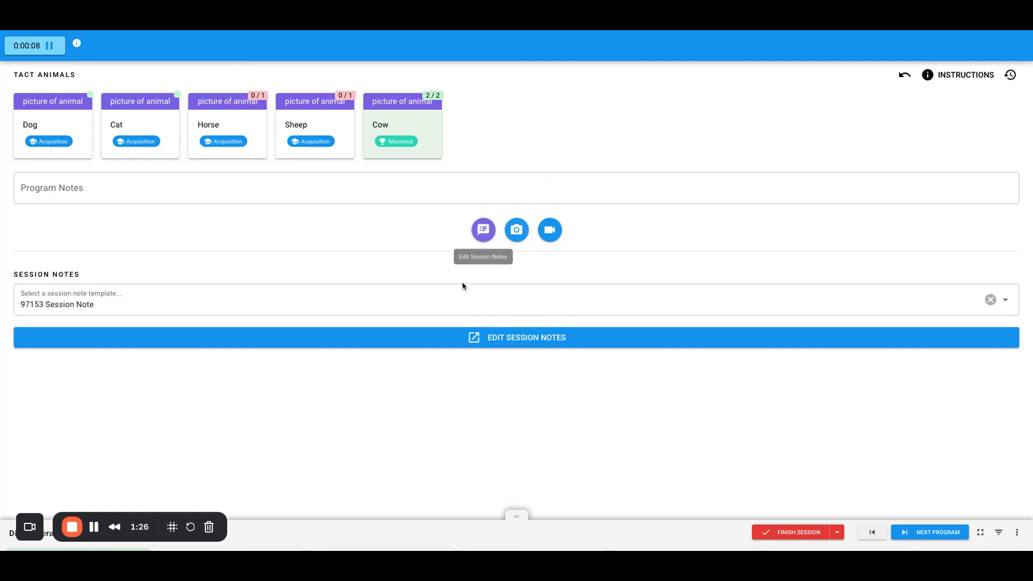
{"action": "left_click", "coordinate": [457, 339]}
{"action": "left_click", "coordinate": [263, 120]}
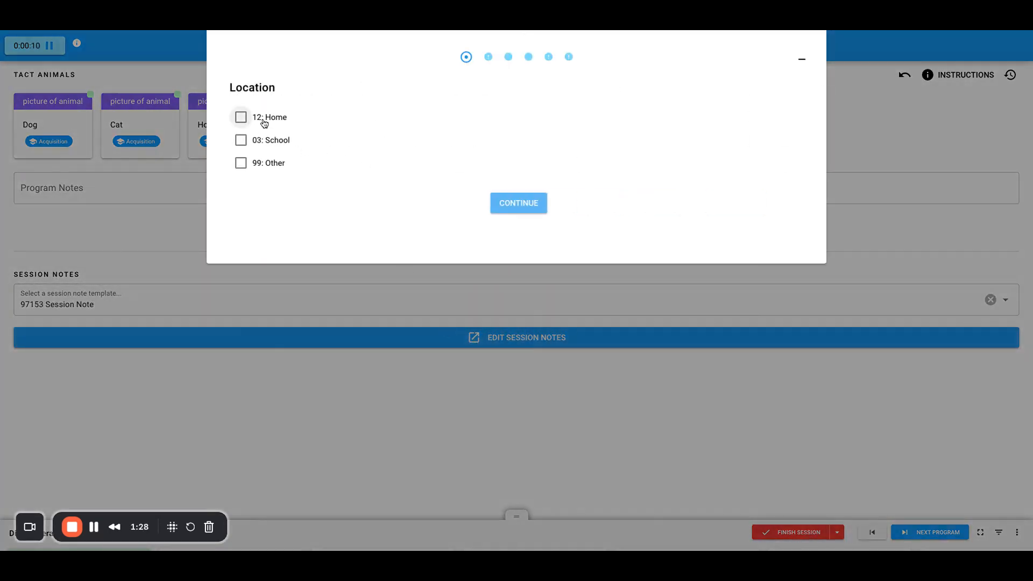
{"action": "type", "text": "4"}
{"action": "left_click", "coordinate": [482, 205]}
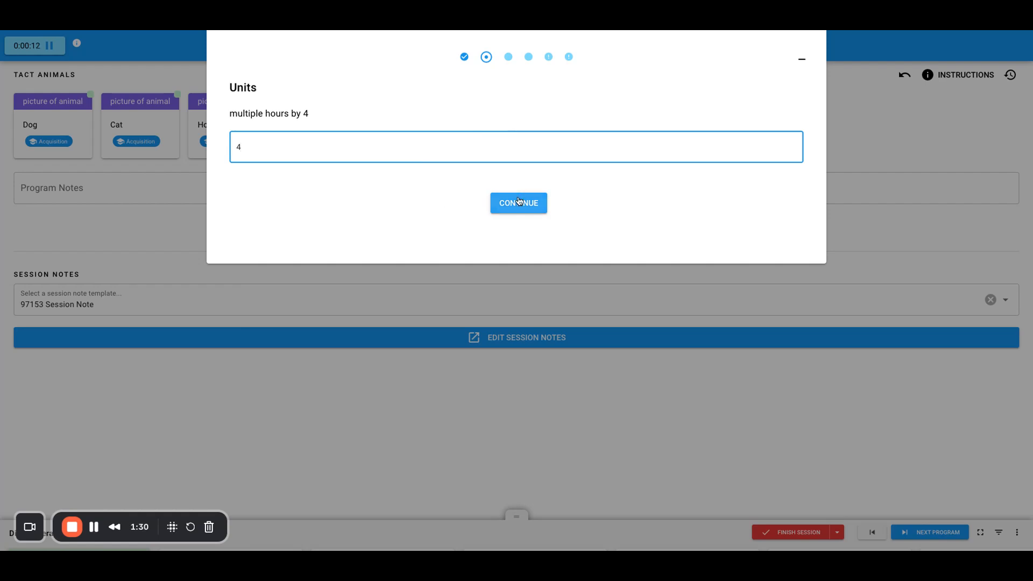
{"action": "type", "text": "tet"}
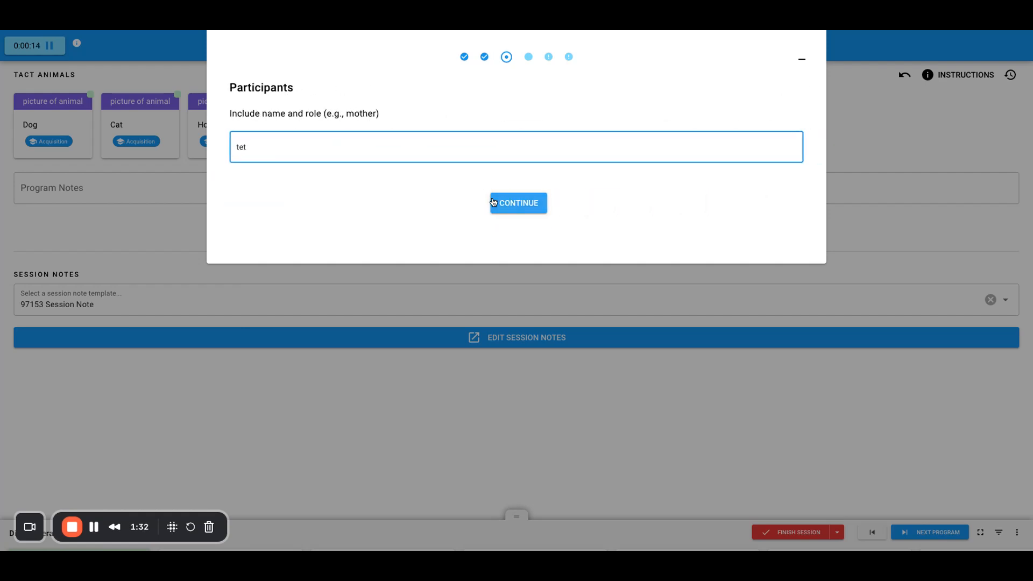
{"action": "left_click", "coordinate": [493, 203]}
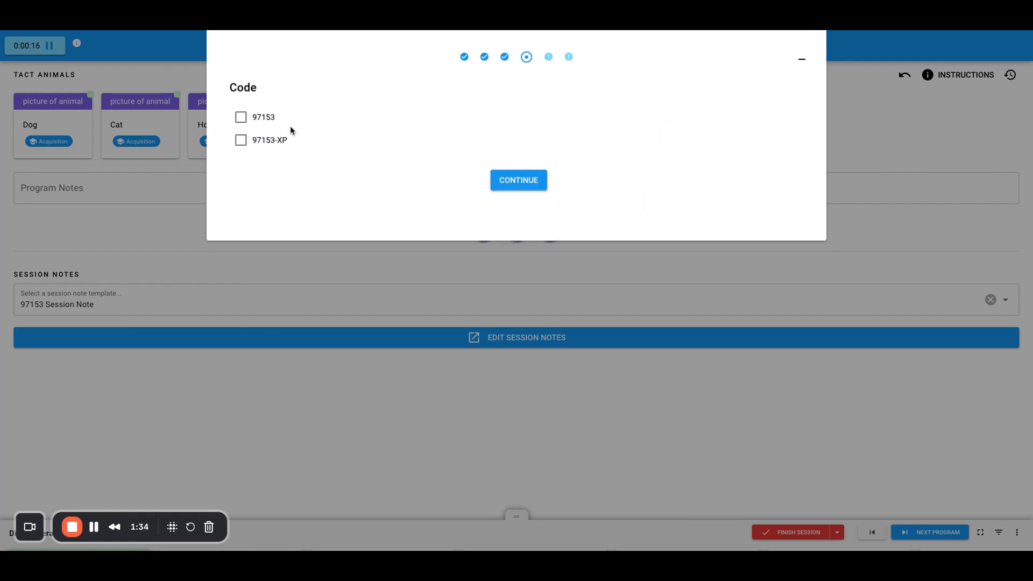
{"action": "left_click", "coordinate": [273, 126]}
{"action": "type", "text": "test"}
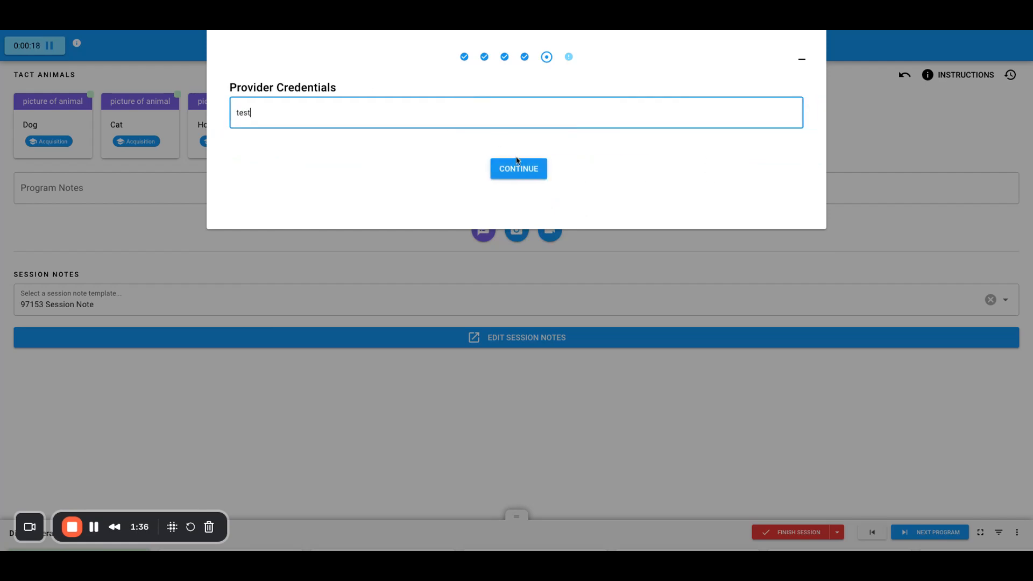
{"action": "left_click", "coordinate": [517, 161]}
{"action": "left_click", "coordinate": [802, 59]}
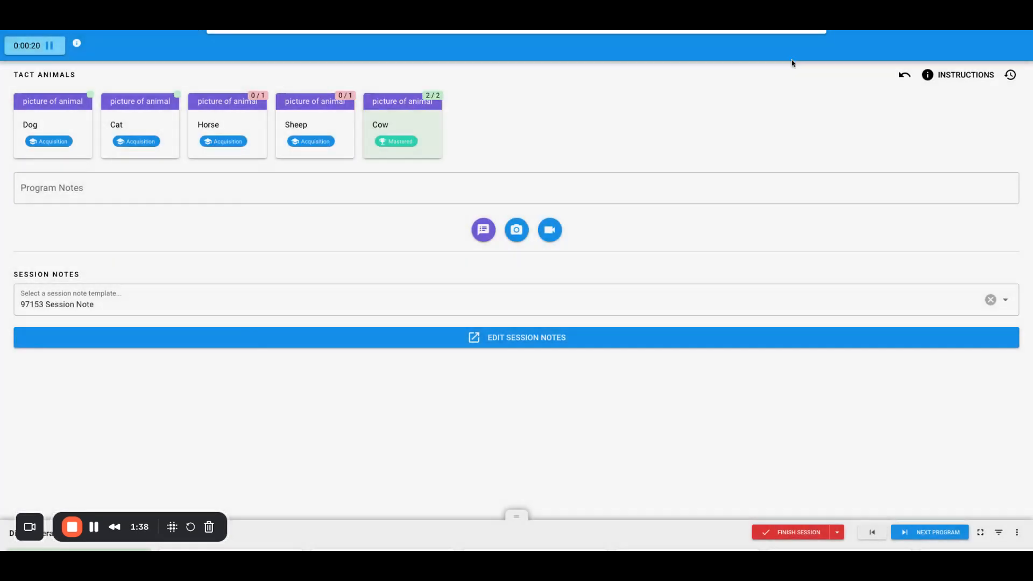
{"action": "left_click", "coordinate": [795, 532]}
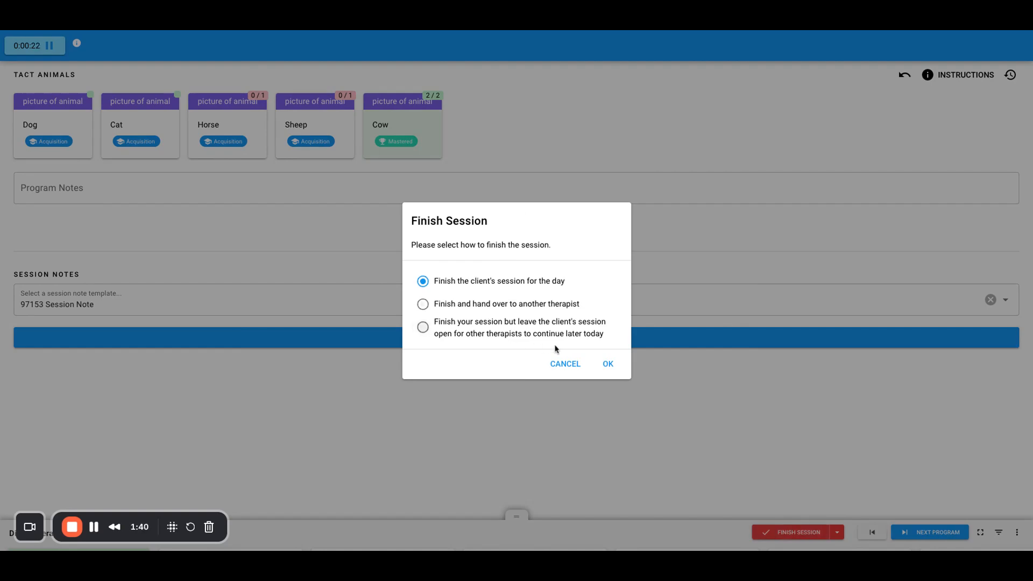
Finish the client's session for the day with summary 'summary text' and a 09:00 PM start time.
{"action": "left_click", "coordinate": [601, 364]}
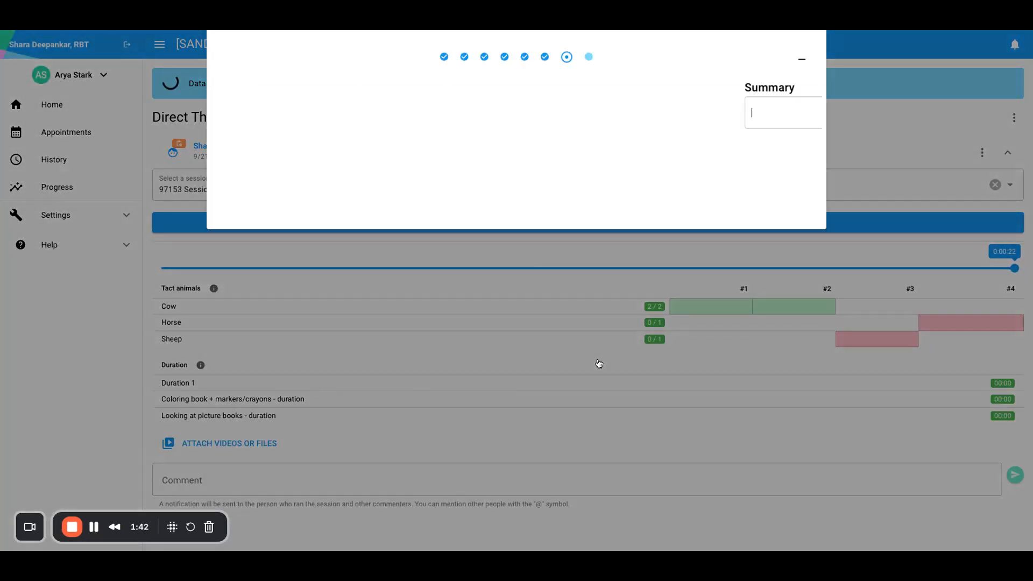
{"action": "type", "text": "summ"}
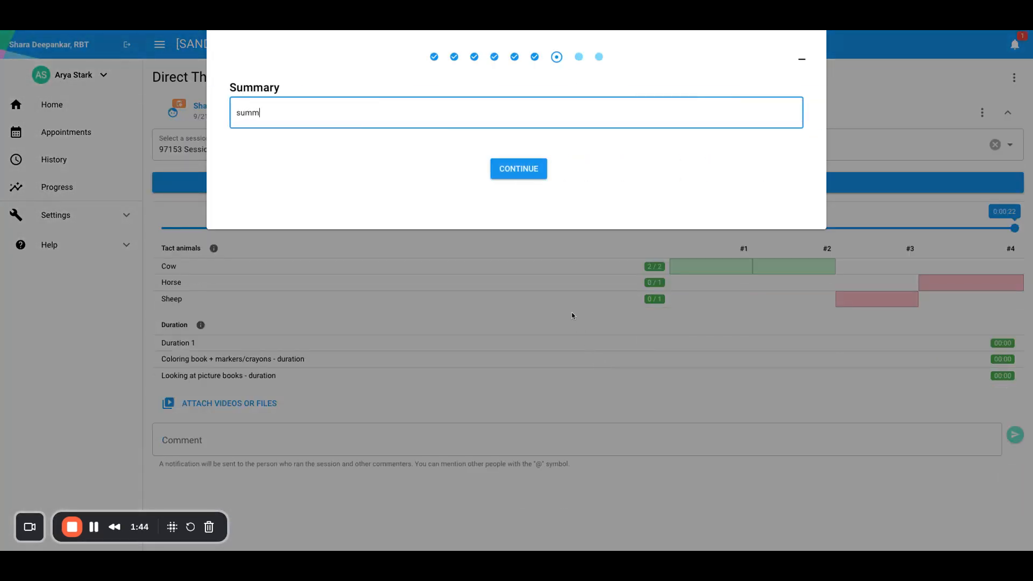
{"action": "type", "text": "ary text"}
{"action": "left_click", "coordinate": [518, 169]}
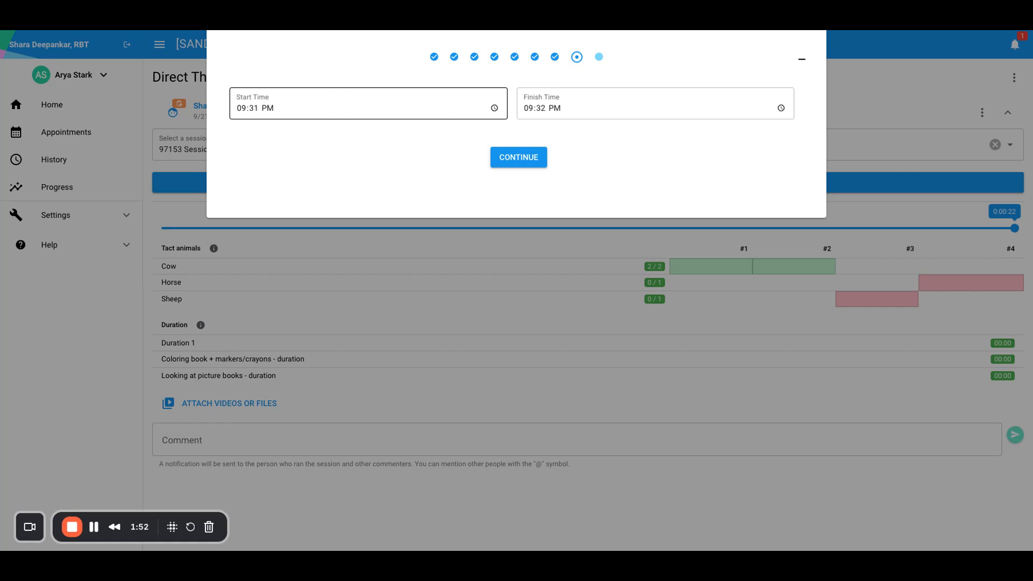
{"action": "left_click", "coordinate": [256, 111]}
{"action": "type", "text": "00"}
{"action": "left_click", "coordinate": [515, 131]}
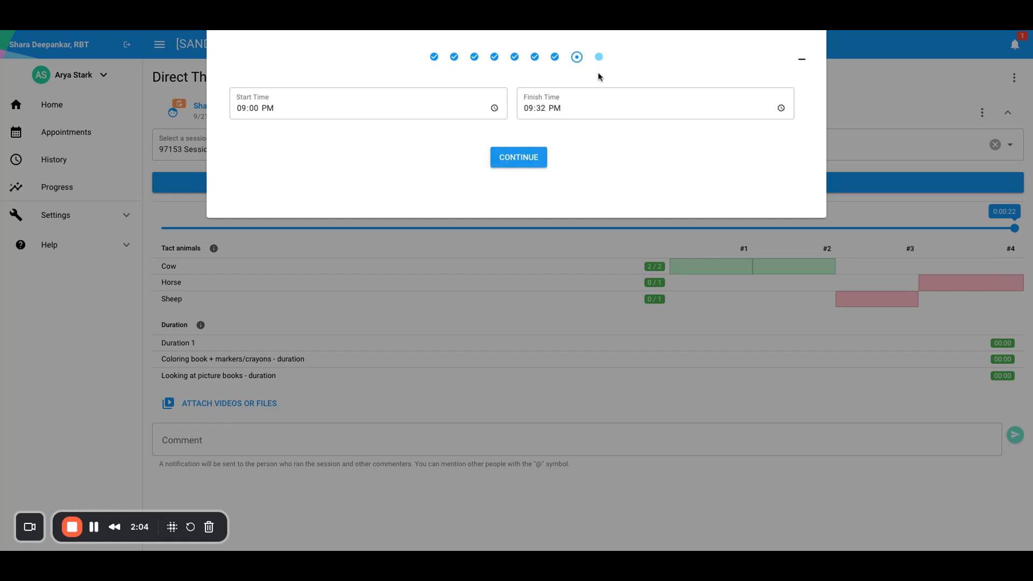
{"action": "left_click", "coordinate": [522, 166]}
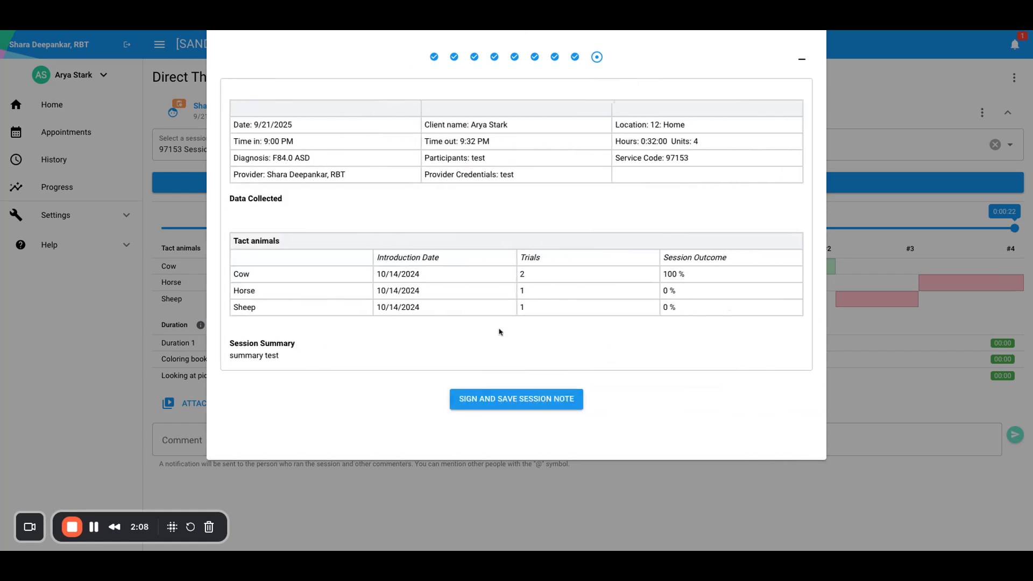
Sign and save the session note with a drawn signature.
{"action": "left_click", "coordinate": [489, 401]}
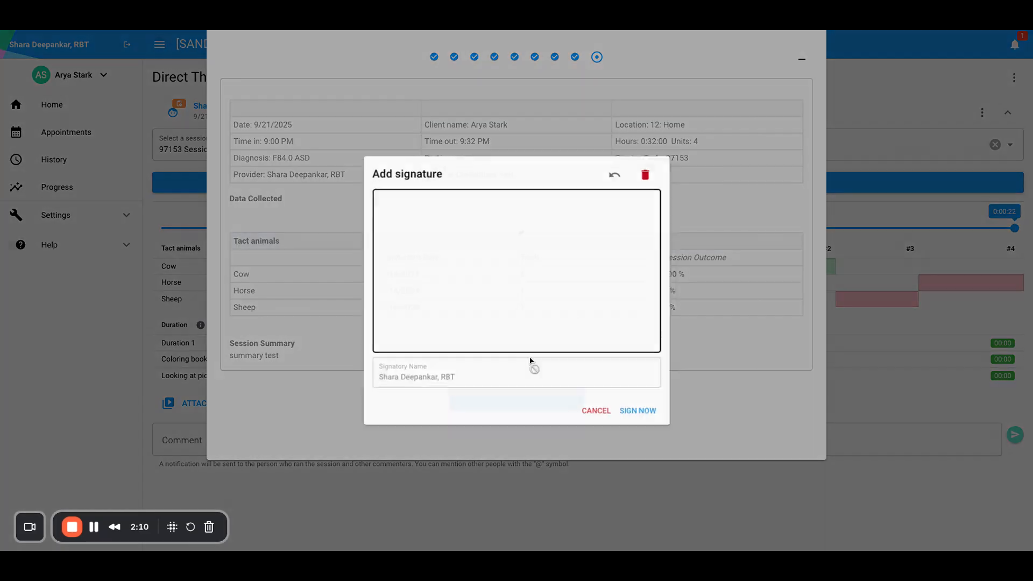
{"action": "mouse_move", "coordinate": [503, 271]}
{"action": "left_mouse_down"}
{"action": "mouse_move", "coordinate": [547, 231]}
{"action": "mouse_move", "coordinate": [565, 236]}
{"action": "left_mouse_up"}
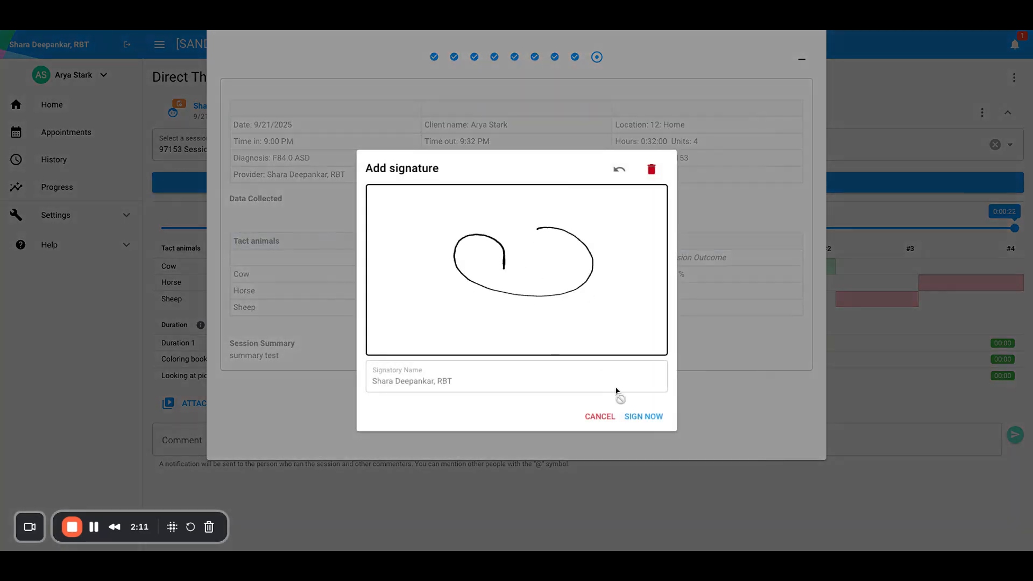
{"action": "left_click", "coordinate": [642, 416]}
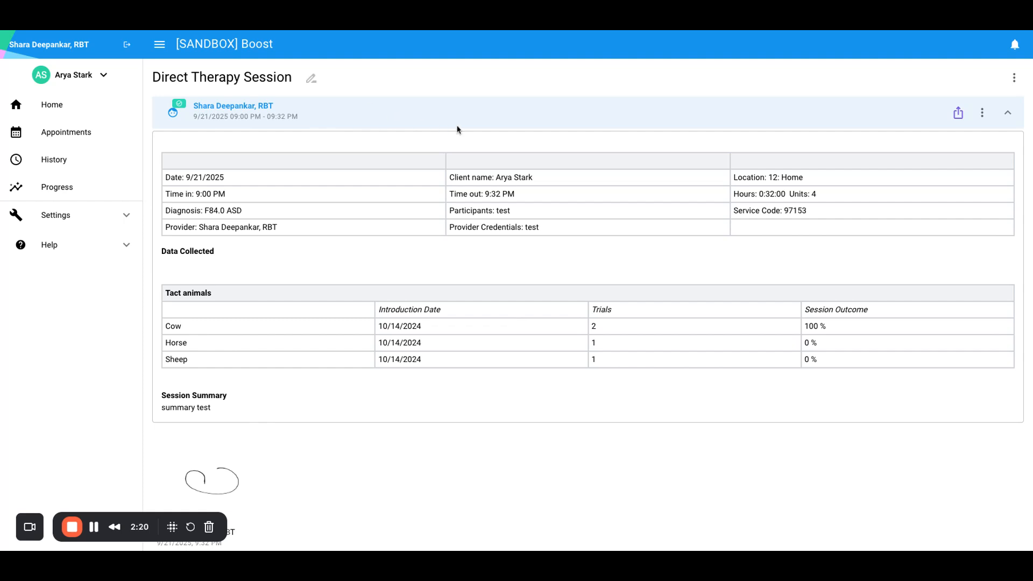
Try linking the signed note to an appointment, close the empty link window, and open the client list.
{"action": "left_click", "coordinate": [982, 114]}
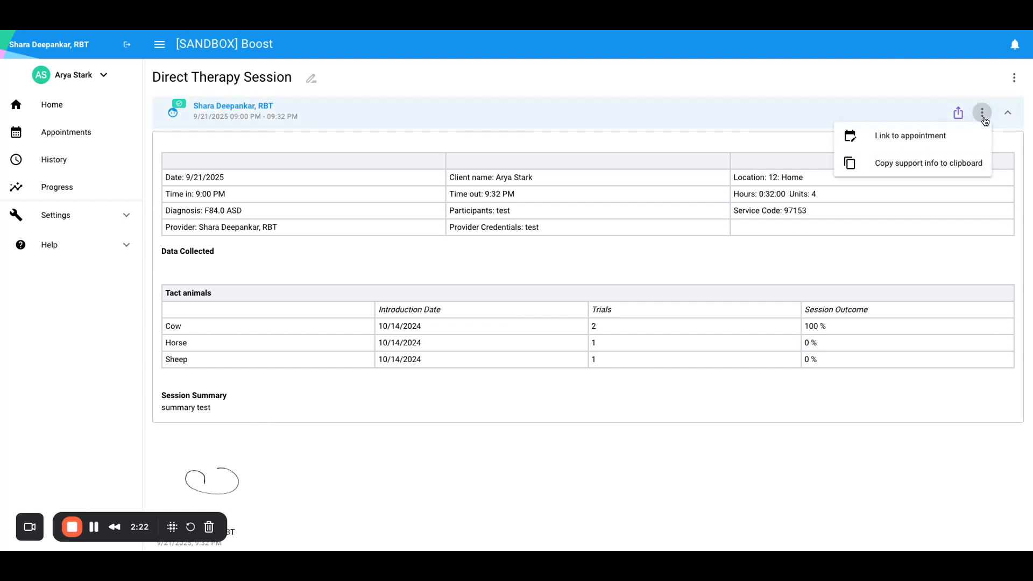
{"action": "left_click", "coordinate": [881, 146]}
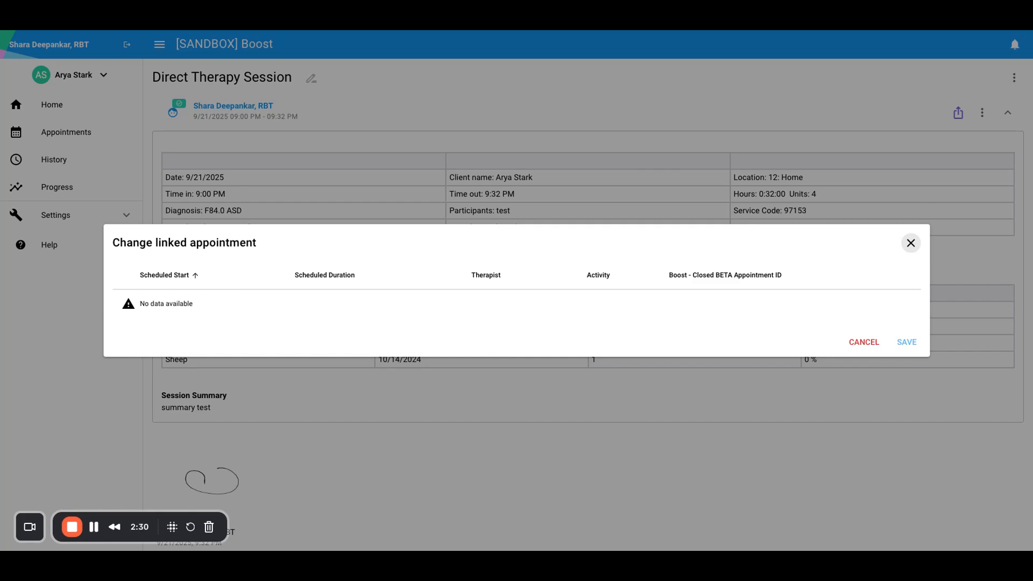
{"action": "left_click", "coordinate": [911, 244]}
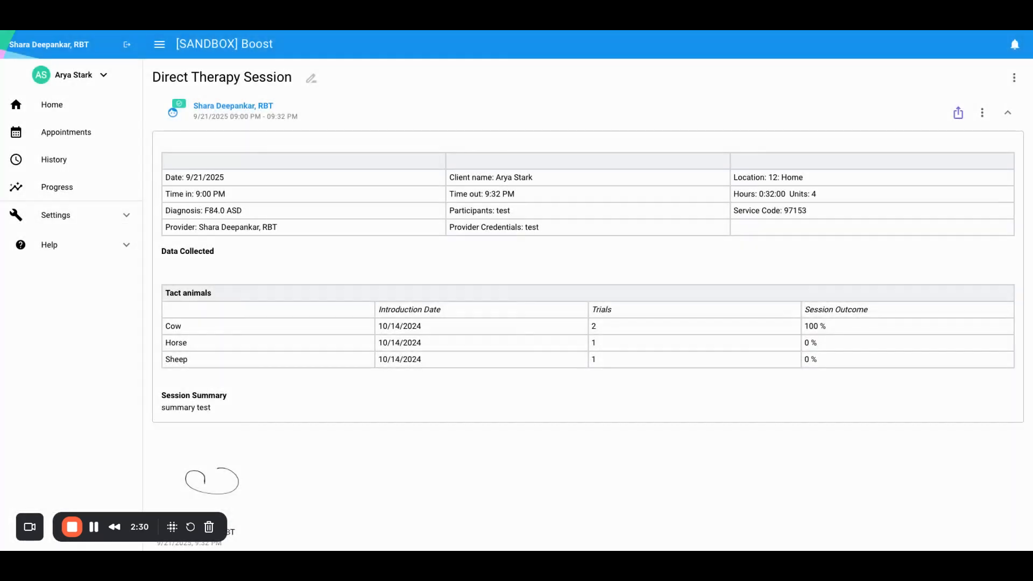
{"action": "left_click", "coordinate": [64, 77]}
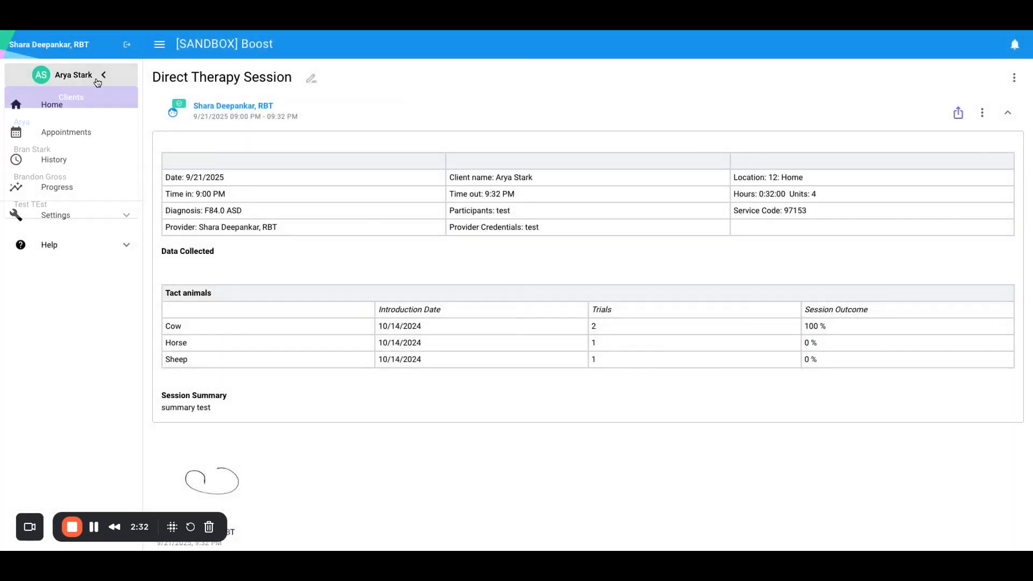
Switch to the other client's Home page, briefly checking back on the first client.
{"action": "left_click", "coordinate": [84, 179]}
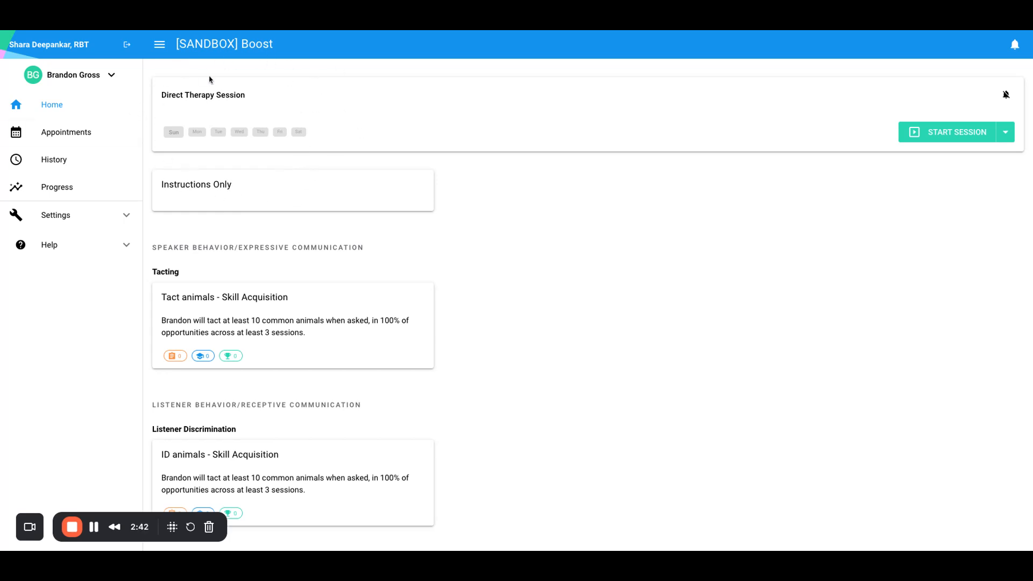
{"action": "left_click", "coordinate": [81, 75]}
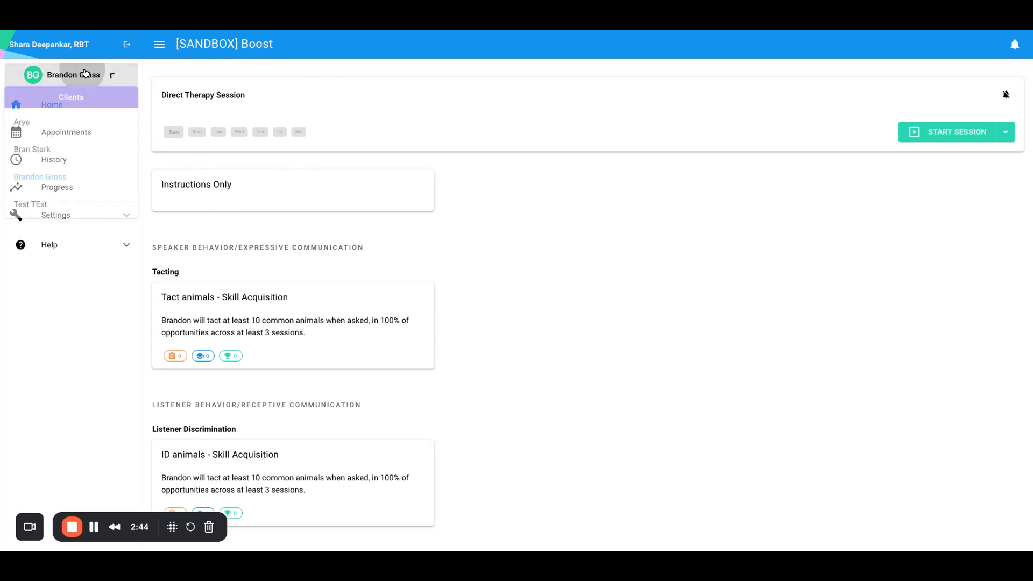
{"action": "left_click", "coordinate": [30, 122]}
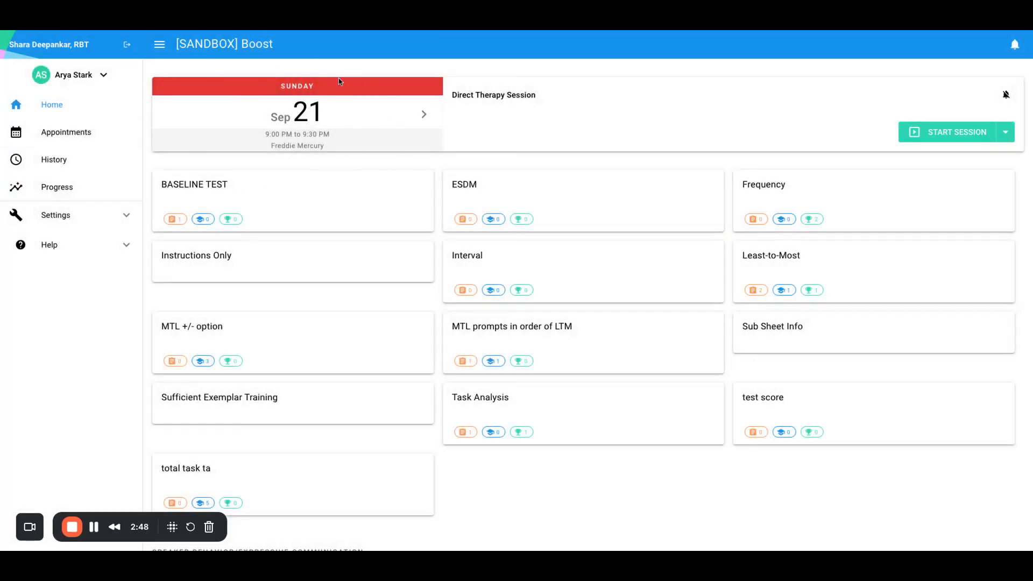
{"action": "left_click", "coordinate": [83, 72]}
{"action": "left_click", "coordinate": [39, 176]}
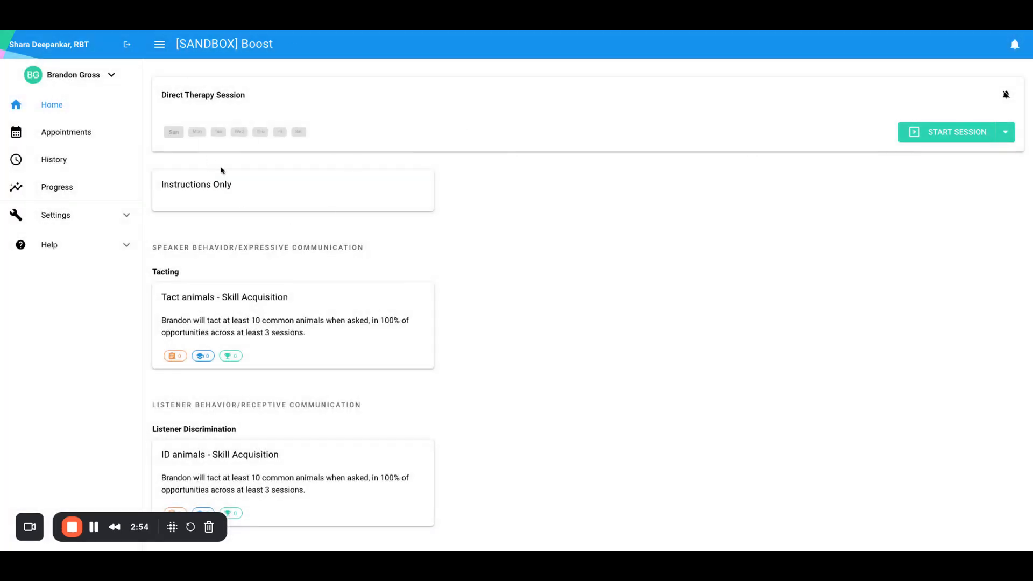
Start this client's Direct Therapy Session and step through its programs back to Instructions Only.
{"action": "left_click", "coordinate": [928, 138]}
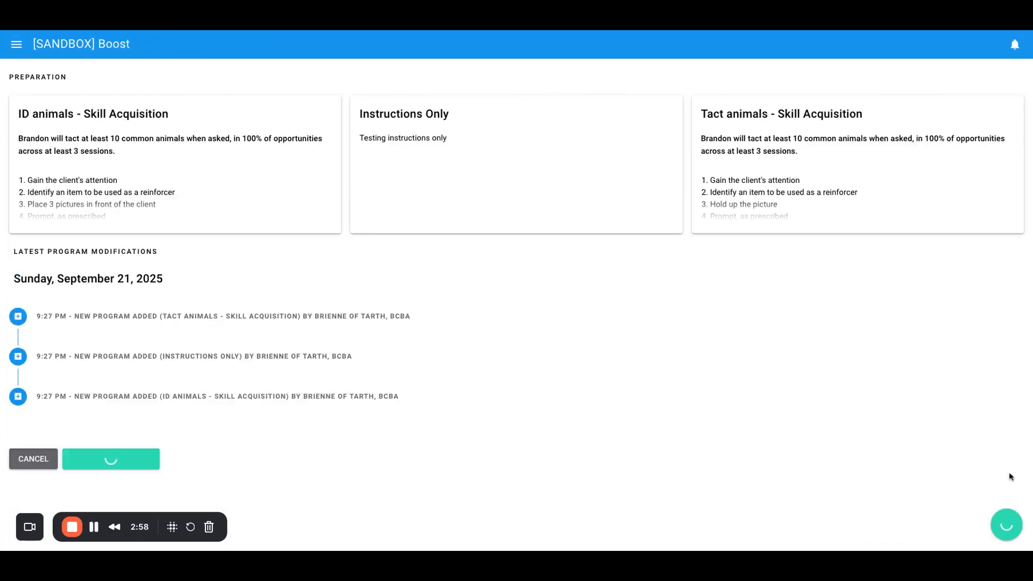
{"action": "left_click", "coordinate": [1006, 527]}
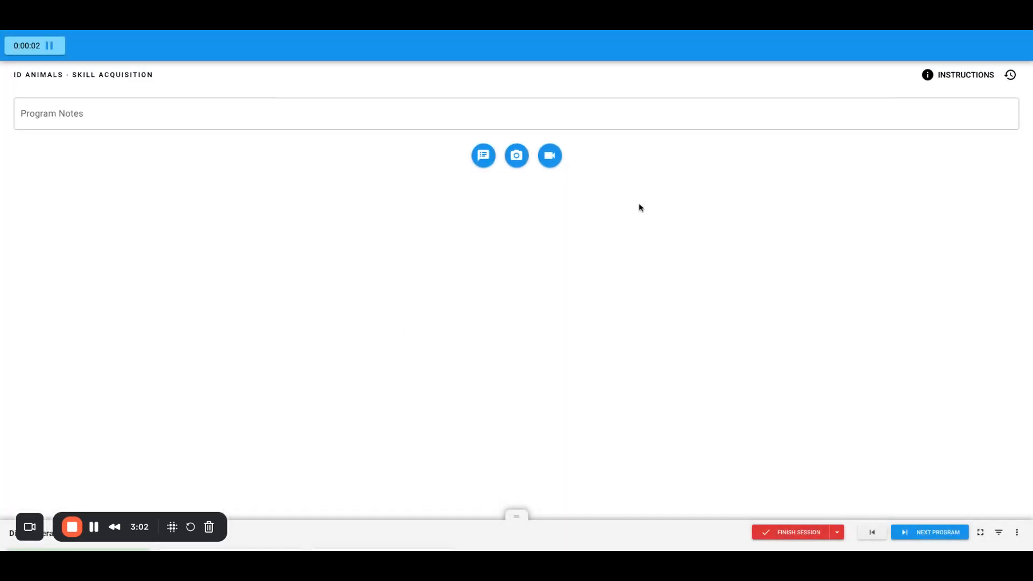
{"action": "left_click", "coordinate": [928, 534]}
{"action": "left_click", "coordinate": [928, 534]}
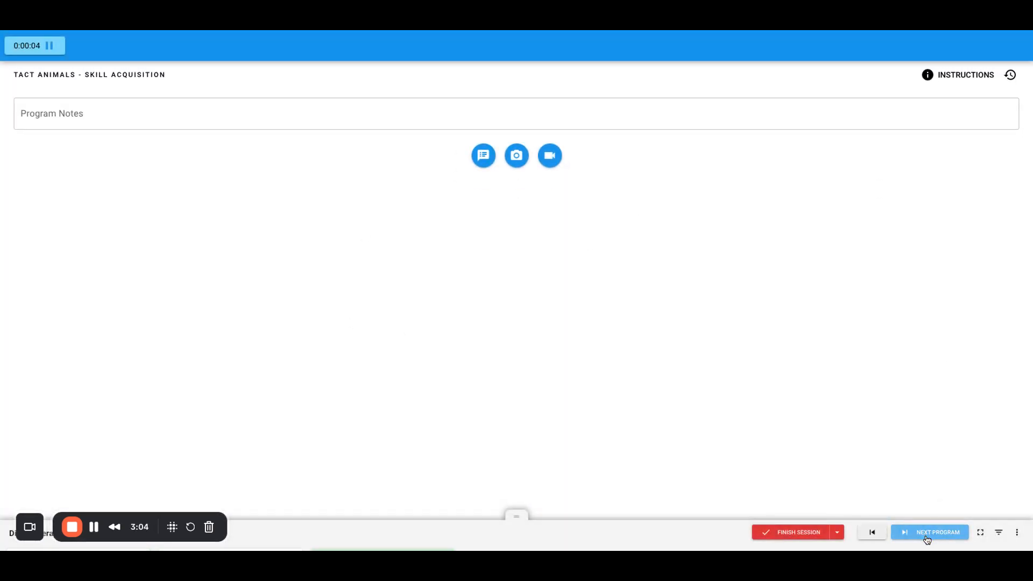
{"action": "left_click", "coordinate": [880, 538]}
Add 'program notes' to Instructions Only and 'program note' to ID animals, then open the session note form.
{"action": "left_click", "coordinate": [394, 129]}
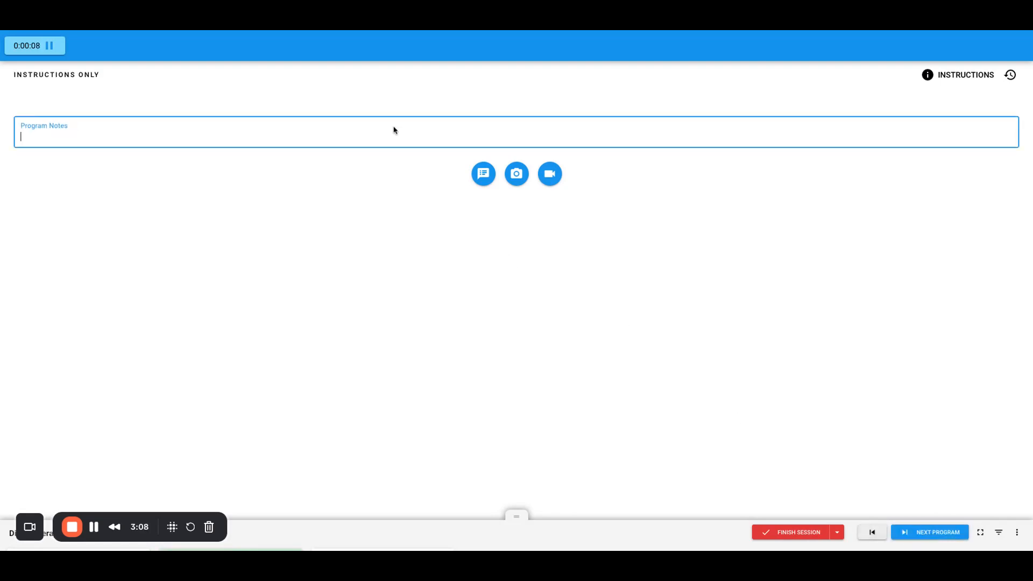
{"action": "type", "text": "program notes"}
{"action": "left_click", "coordinate": [872, 532]}
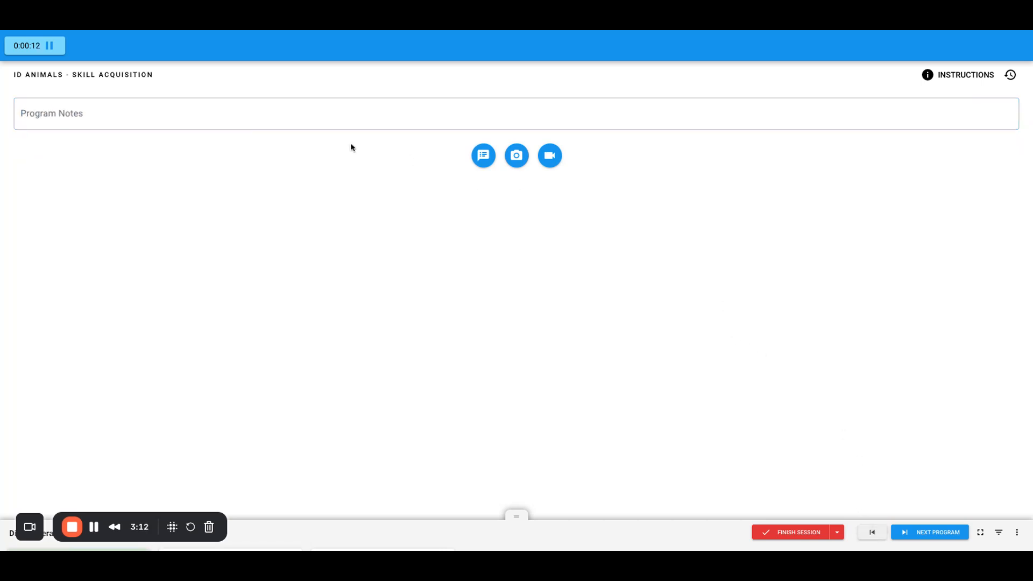
{"action": "left_click", "coordinate": [301, 100]}
{"action": "type", "text": "program notes"}
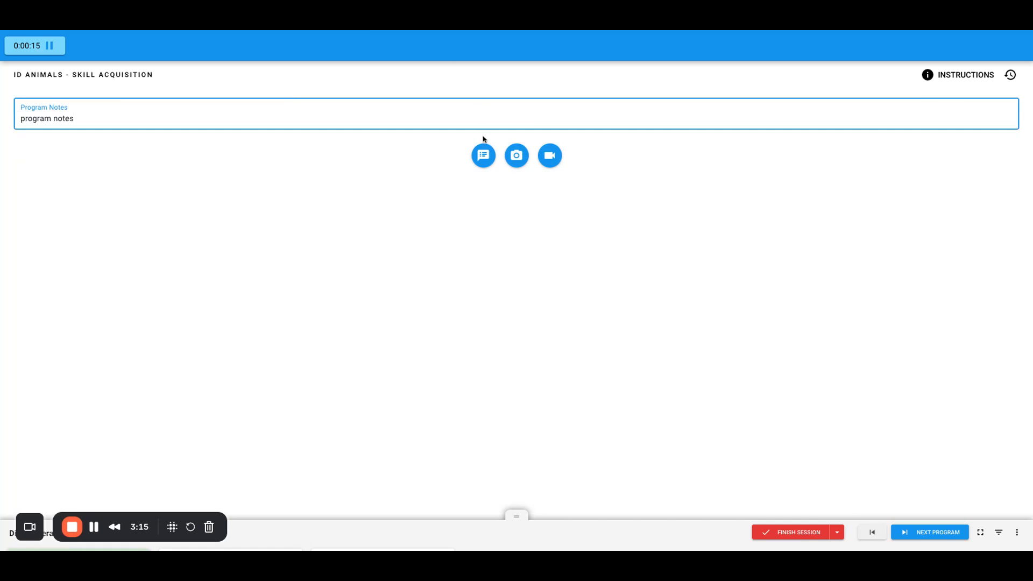
{"action": "left_click", "coordinate": [483, 155]}
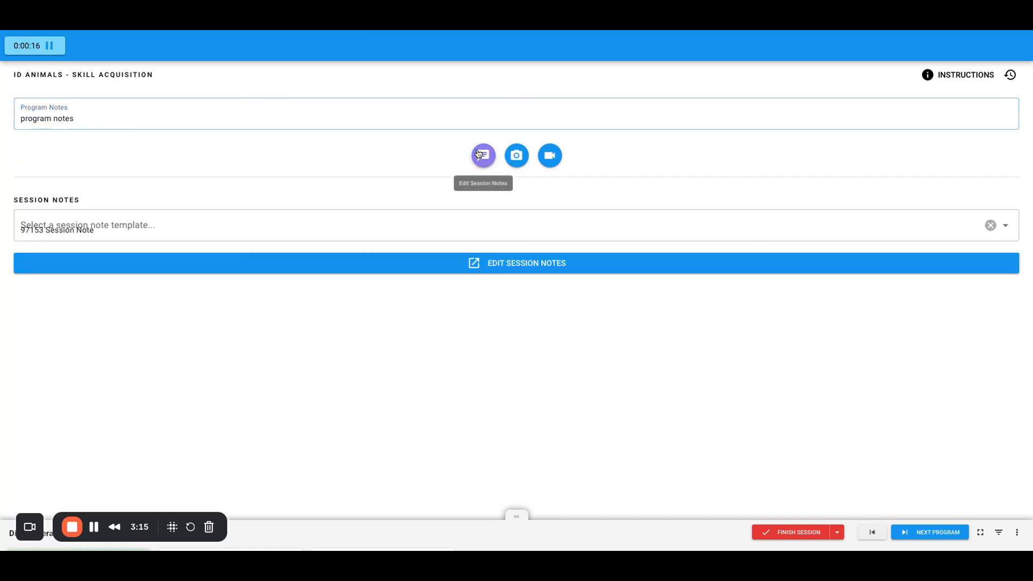
{"action": "left_click", "coordinate": [454, 263]}
Fill the 97153 note with location 12: Home, 4 units, credentials 'tes' and summary 'sum'.
{"action": "left_click", "coordinate": [246, 117]}
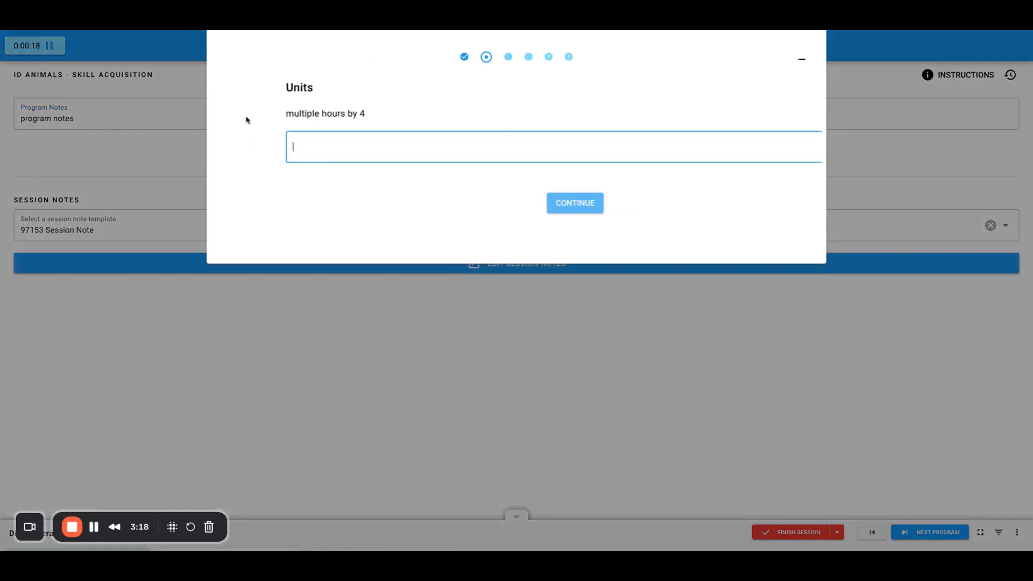
{"action": "type", "text": "4"}
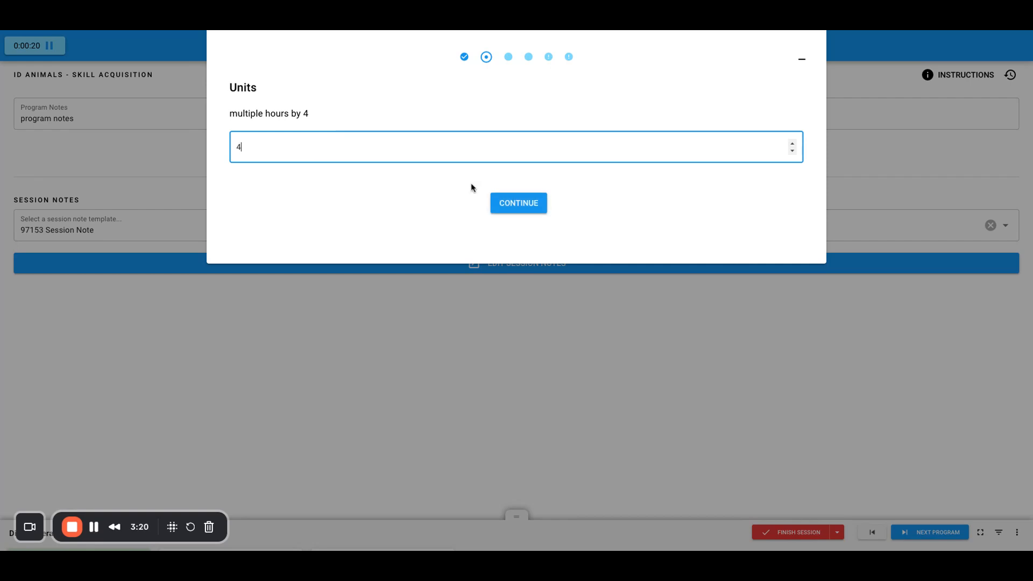
{"action": "left_click", "coordinate": [515, 205]}
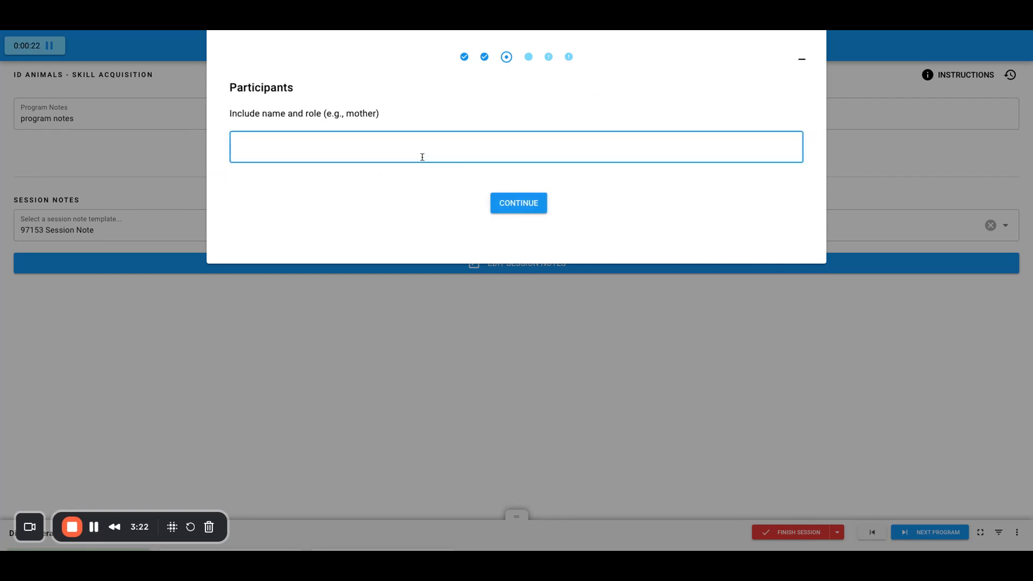
{"action": "left_click", "coordinate": [519, 205]}
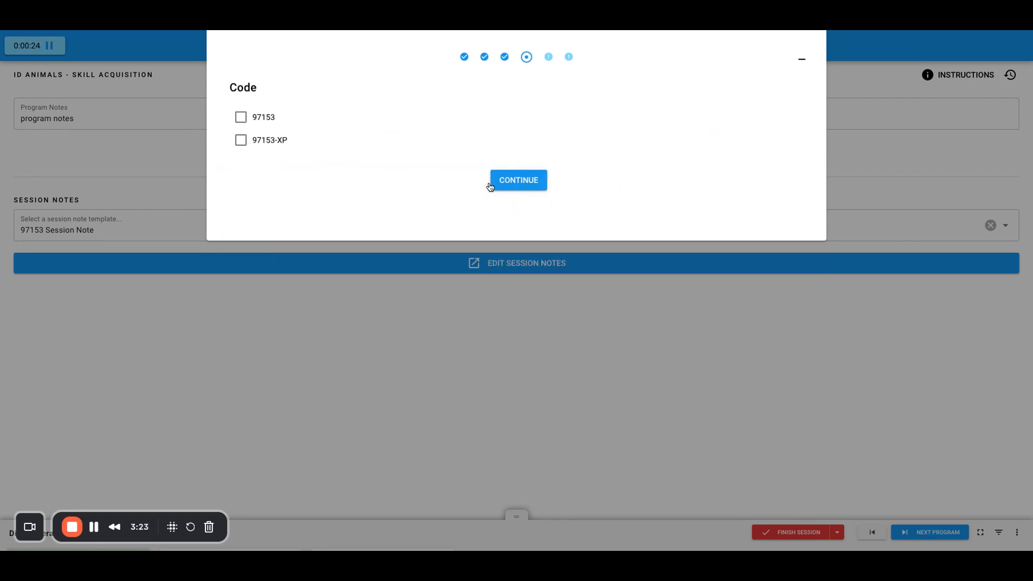
{"action": "left_click", "coordinate": [259, 116]}
{"action": "type", "text": "test"}
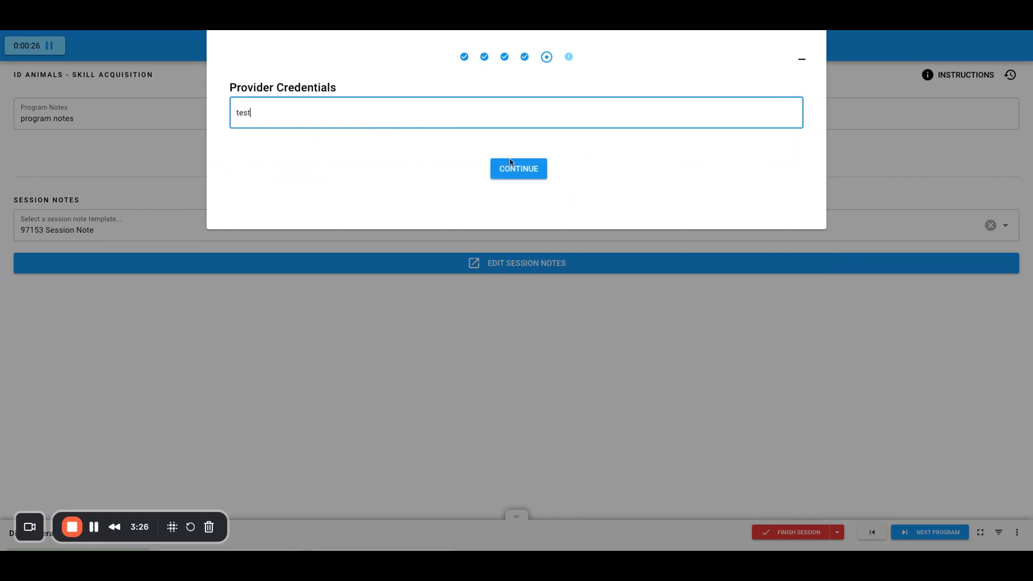
{"action": "left_click", "coordinate": [511, 163]}
{"action": "type", "text": "sum"}
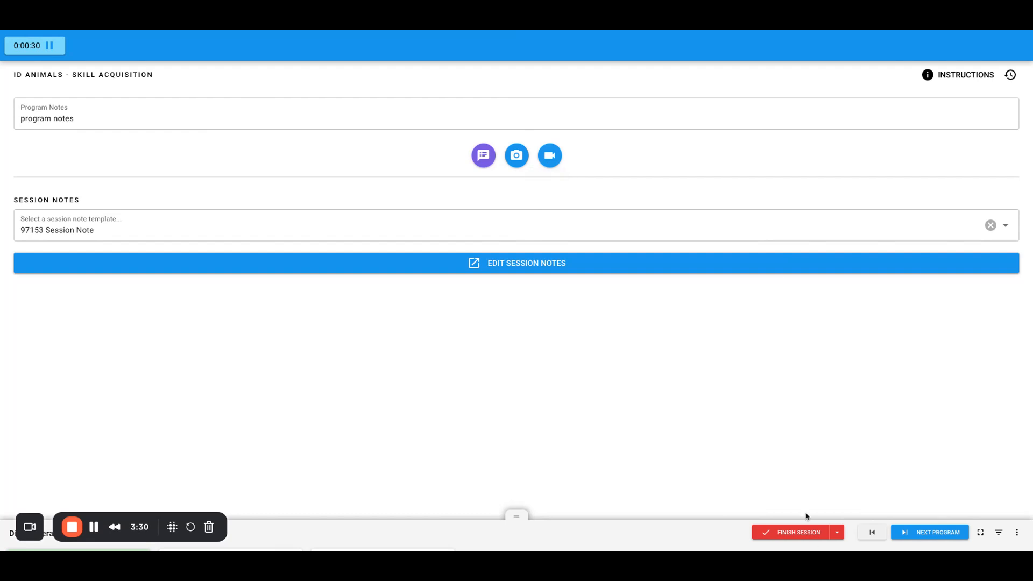
Finish the client's session for the day with times set to 09:00–09:30 PM.
{"action": "left_click", "coordinate": [800, 533]}
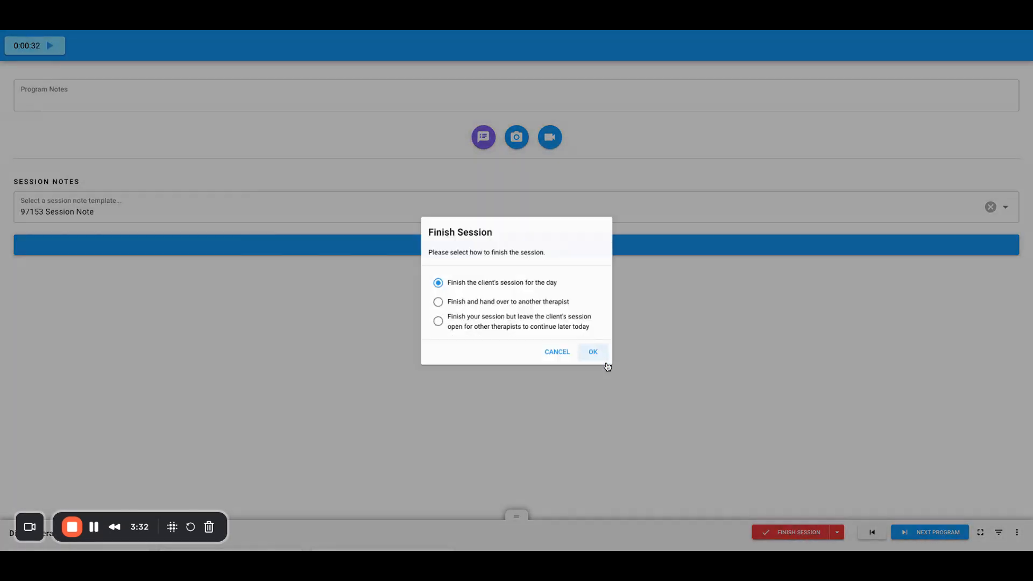
{"action": "left_click", "coordinate": [605, 363]}
{"action": "left_click", "coordinate": [516, 168]}
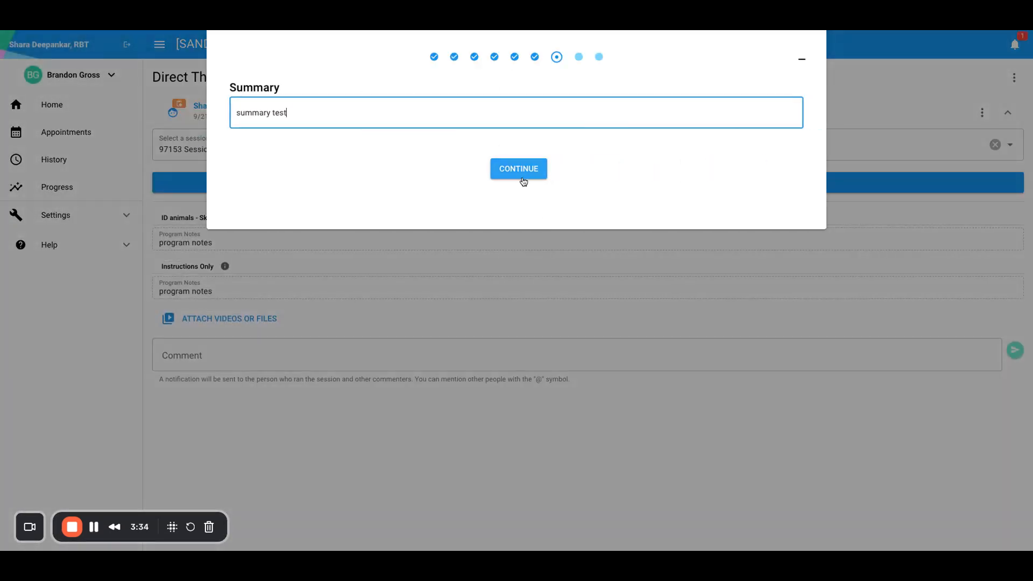
{"action": "left_click", "coordinate": [251, 109]}
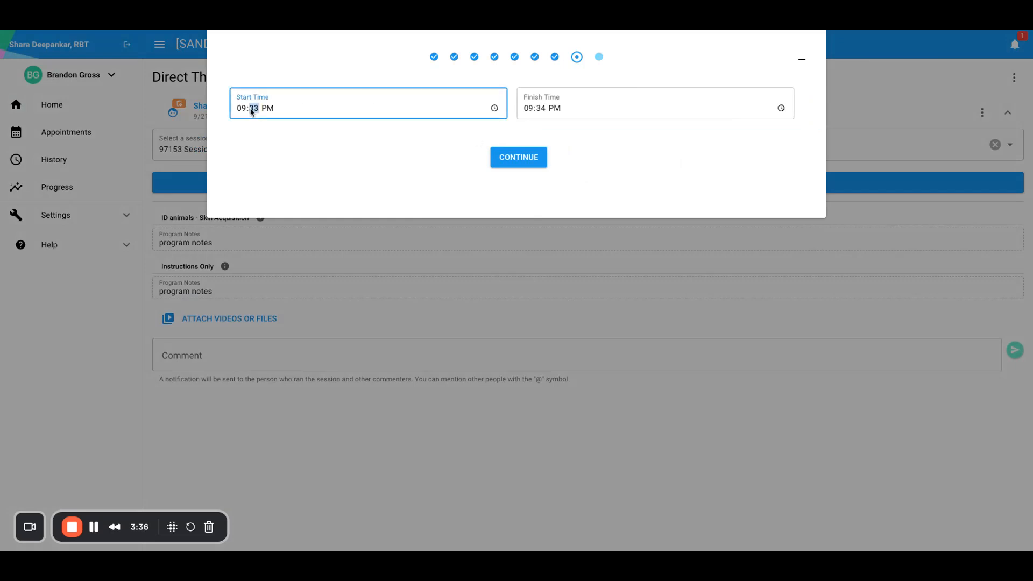
{"action": "type", "text": "00"}
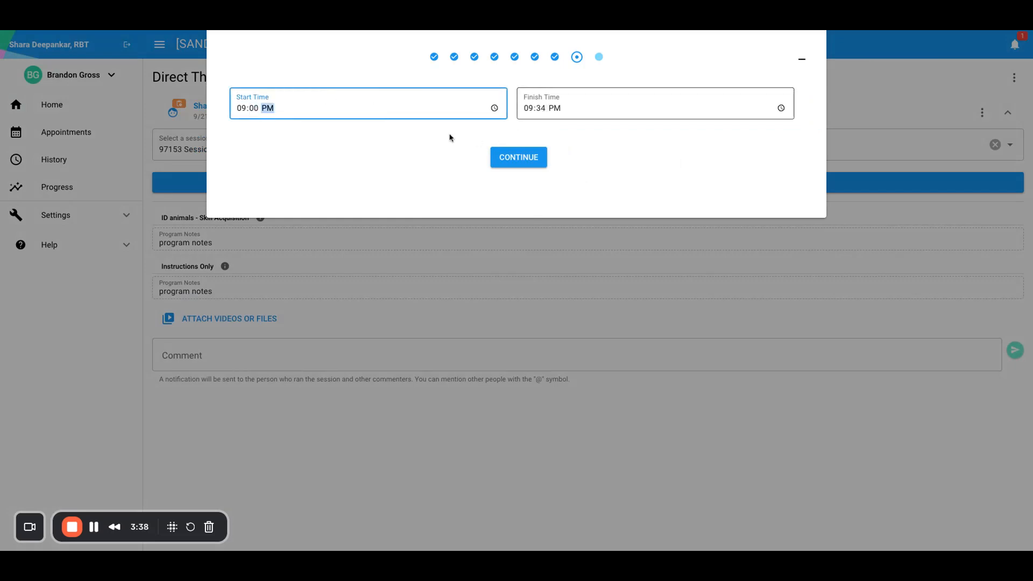
{"action": "left_click", "coordinate": [542, 108]}
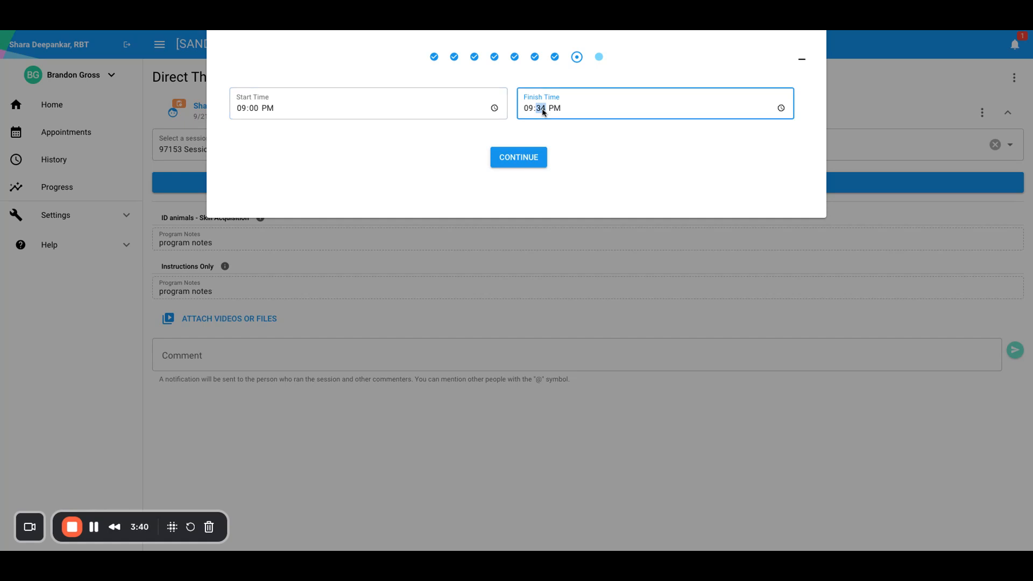
{"action": "type", "text": "30"}
{"action": "left_click", "coordinate": [536, 155]}
Sign and save the session note with a drawn provider signature.
{"action": "left_click", "coordinate": [502, 278]}
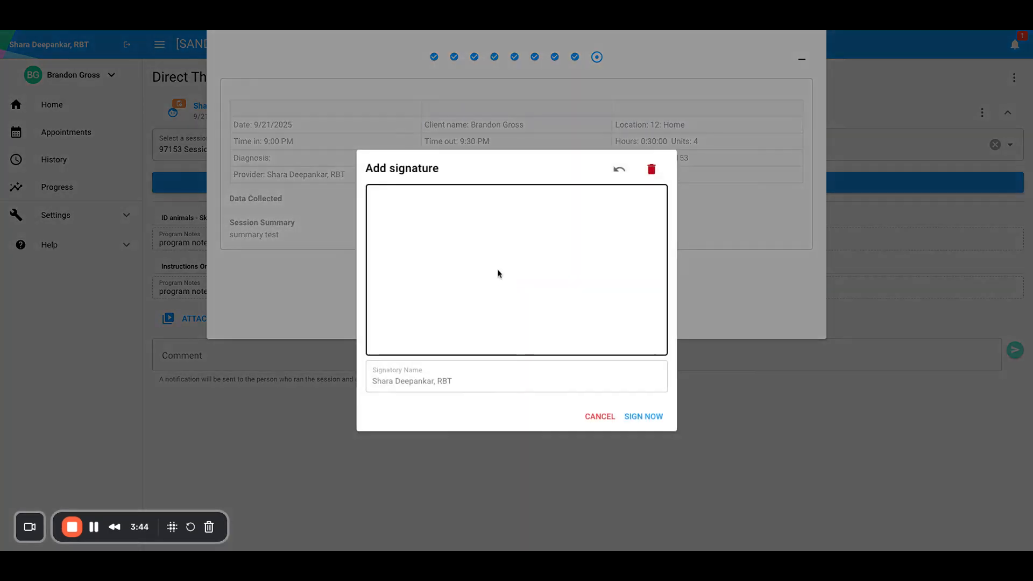
{"action": "mouse_move", "coordinate": [448, 289]}
{"action": "left_mouse_down"}
{"action": "mouse_move", "coordinate": [521, 230]}
{"action": "mouse_move", "coordinate": [619, 329]}
{"action": "left_mouse_up"}
{"action": "left_click", "coordinate": [649, 422]}
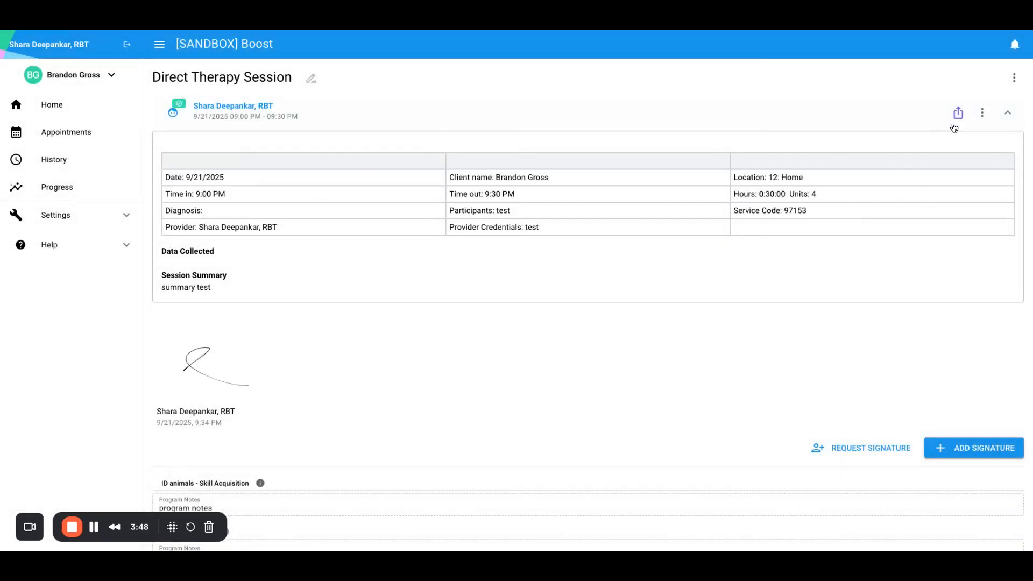
{"action": "left_click", "coordinate": [982, 113]}
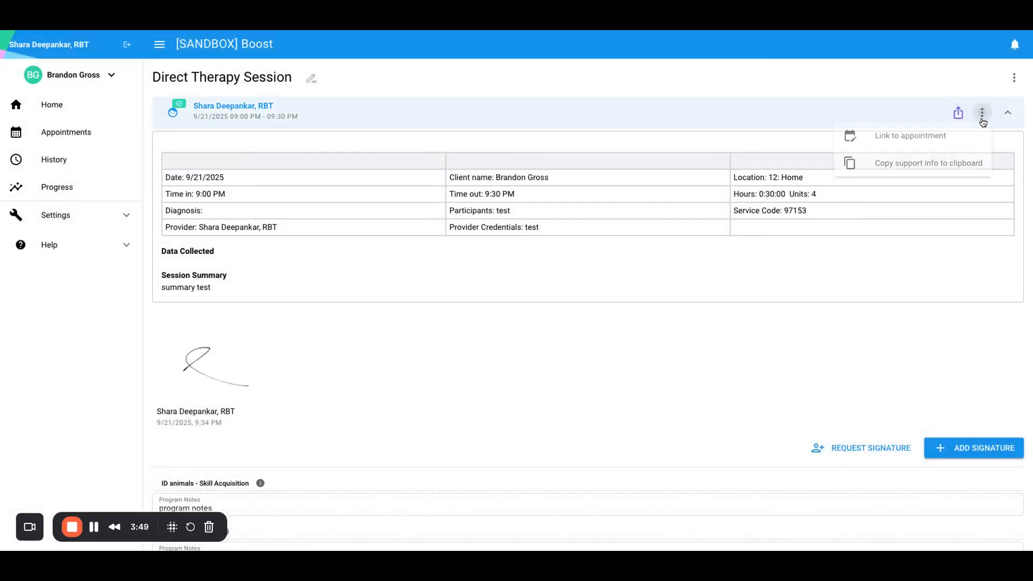
{"action": "left_click", "coordinate": [920, 137]}
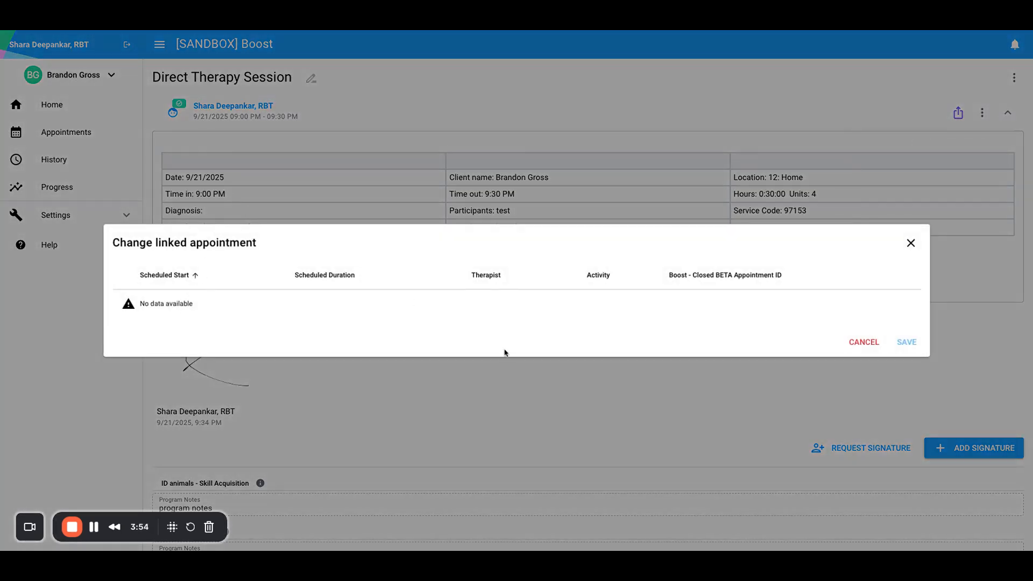
{"action": "left_click", "coordinate": [911, 243]}
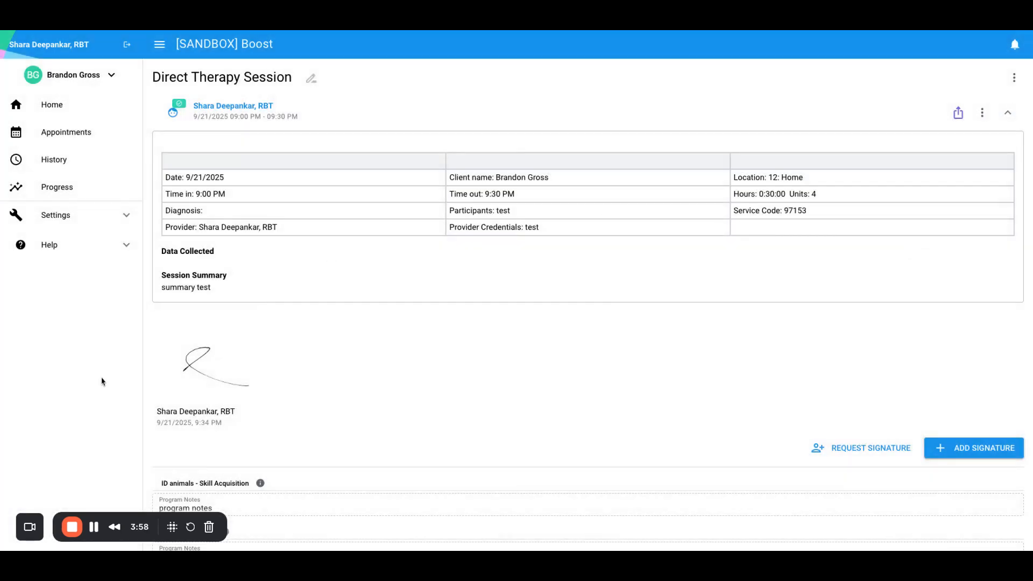
Return to the client's Home page and open the History activity list.
{"action": "left_click", "coordinate": [95, 527]}
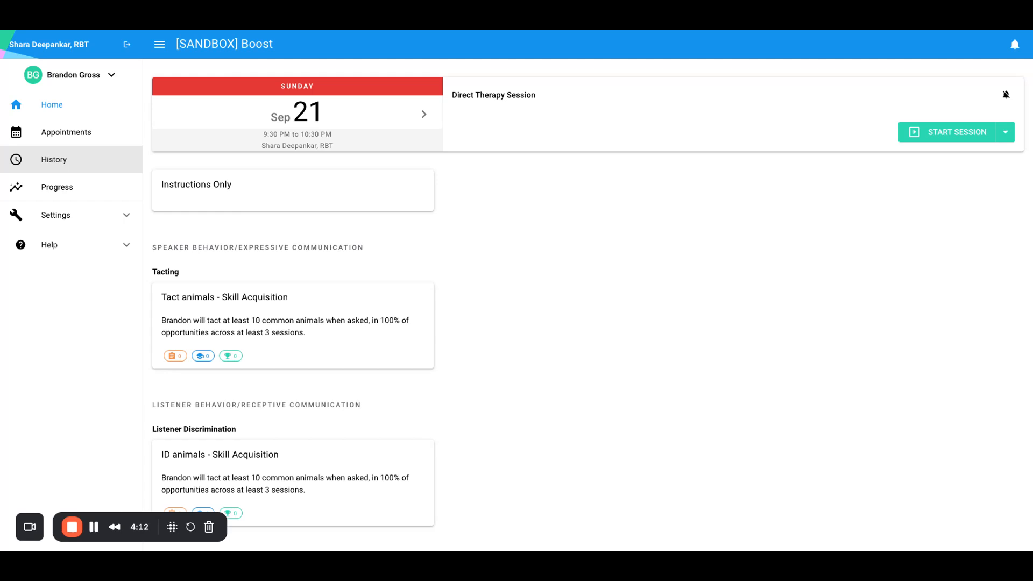
{"action": "left_click", "coordinate": [57, 162]}
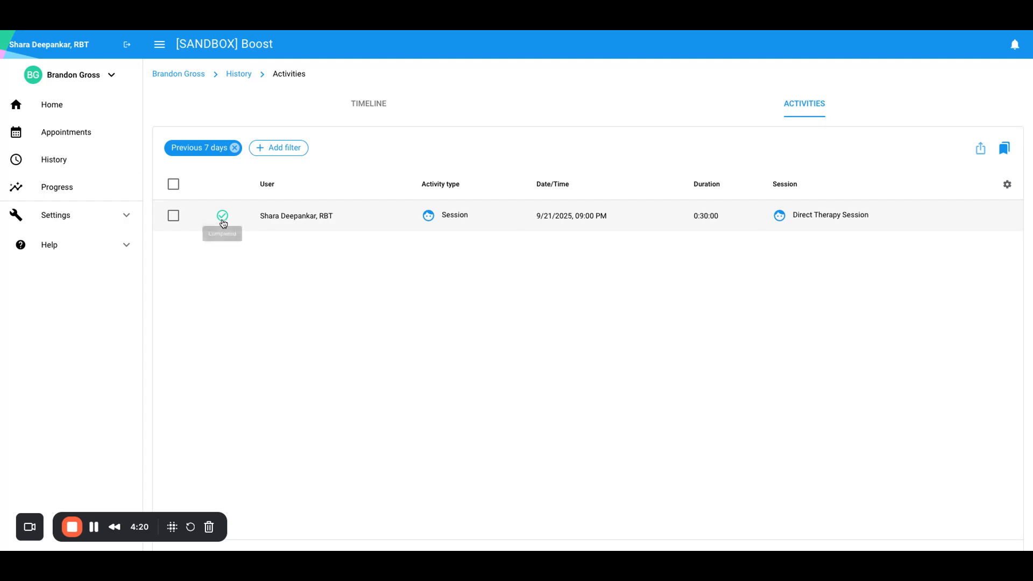
Link the 9/21 session note to its 9:30 PM appointment and save.
{"action": "left_click", "coordinate": [285, 220]}
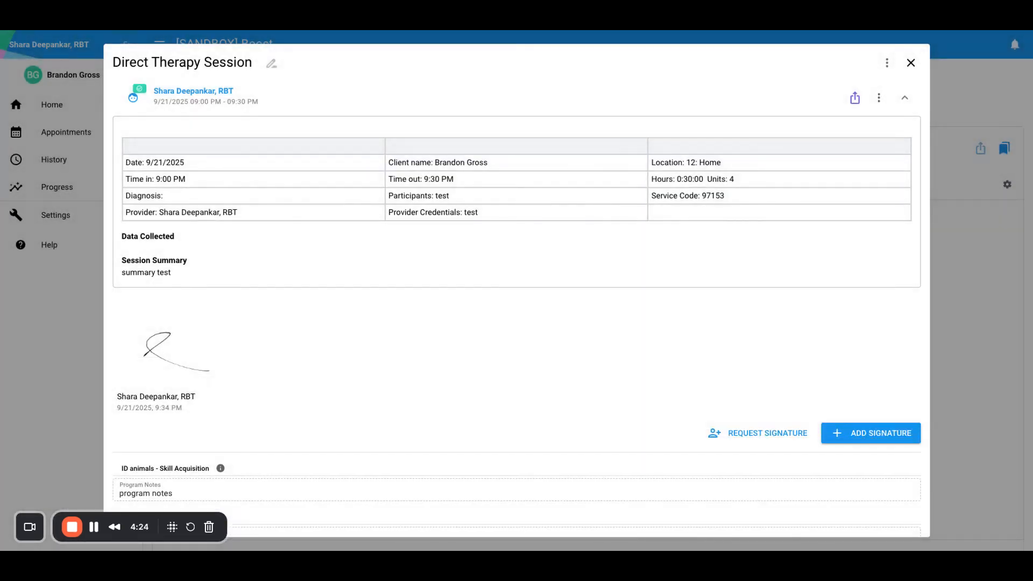
{"action": "left_click", "coordinate": [879, 98]}
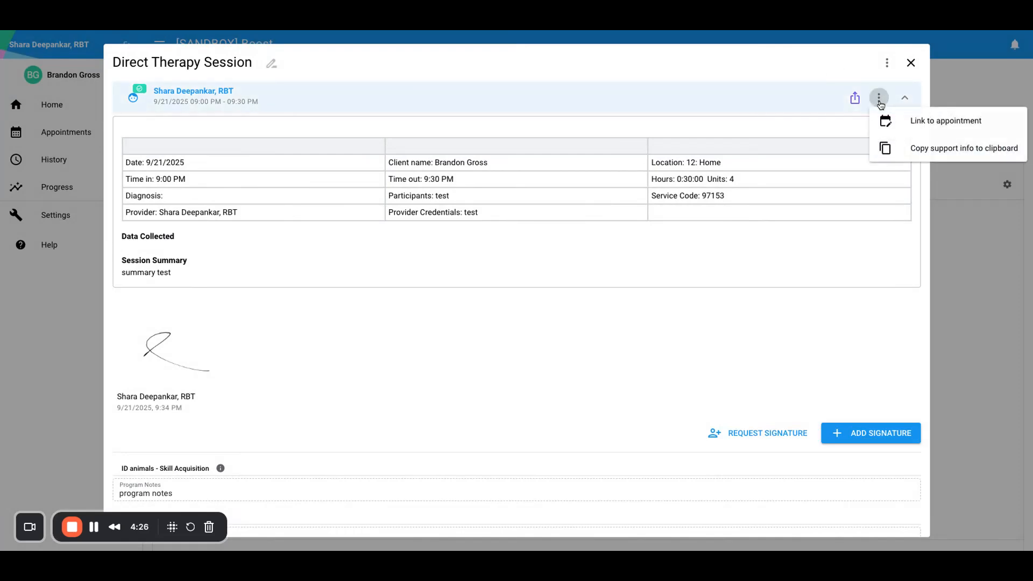
{"action": "left_click", "coordinate": [912, 130]}
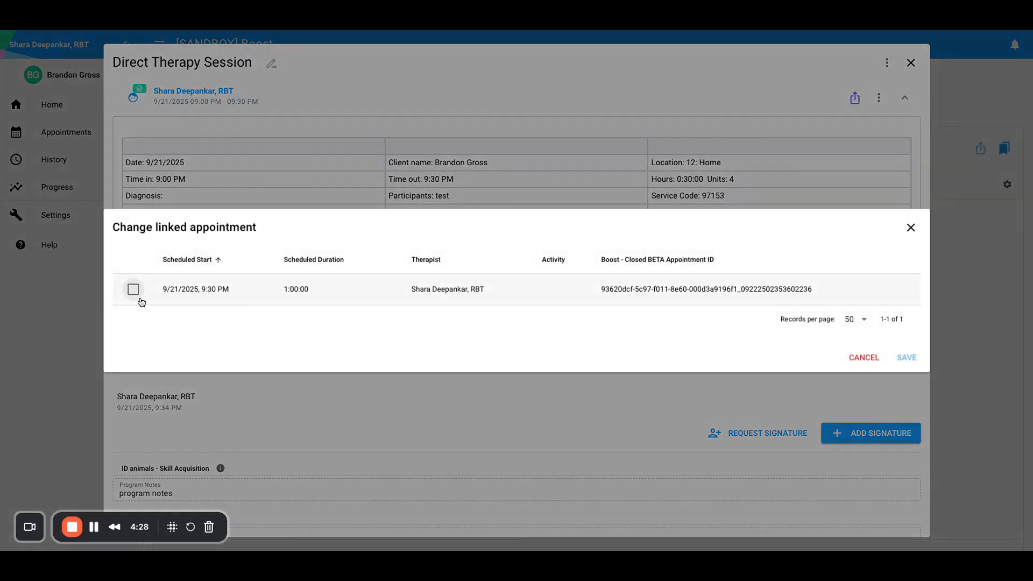
{"action": "left_click", "coordinate": [133, 289]}
{"action": "left_click", "coordinate": [906, 358]}
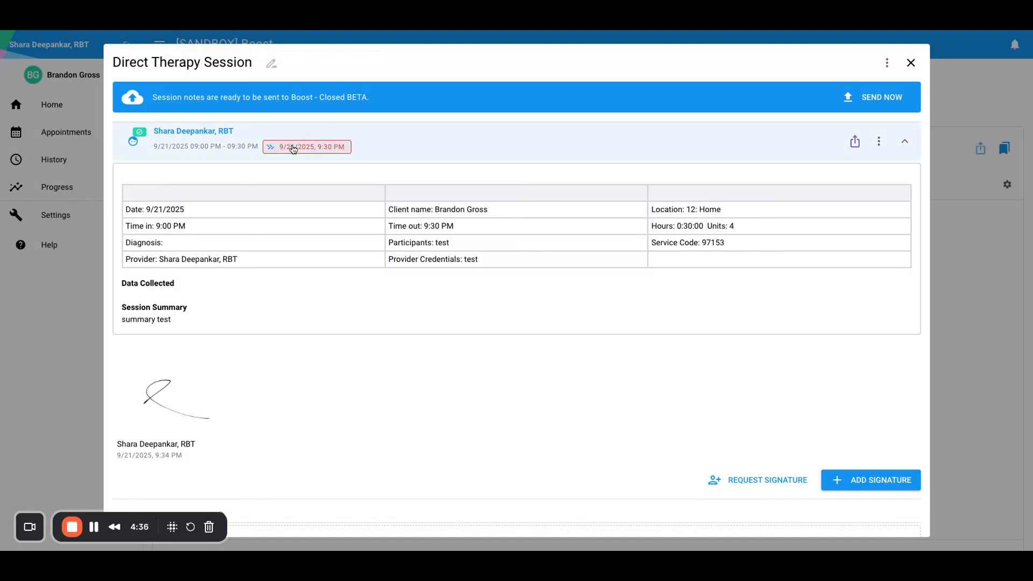
Send the session note to Boost and close its details window.
{"action": "scroll", "coordinate": [466, 164], "scroll_direction": "down", "scroll_amount": 3}
{"action": "scroll", "coordinate": [466, 164], "scroll_direction": "up", "scroll_amount": 3}
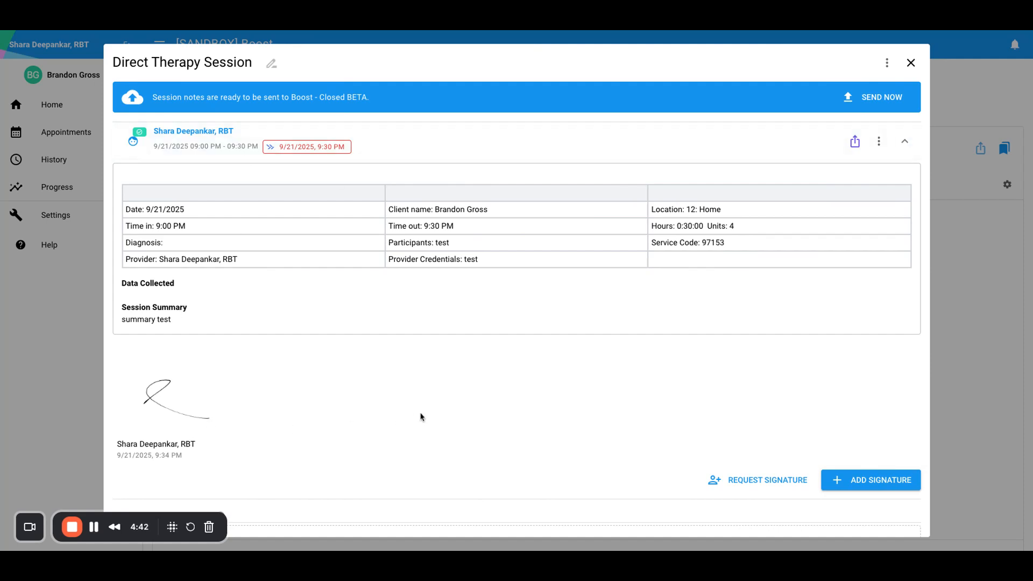
{"action": "left_click", "coordinate": [862, 104]}
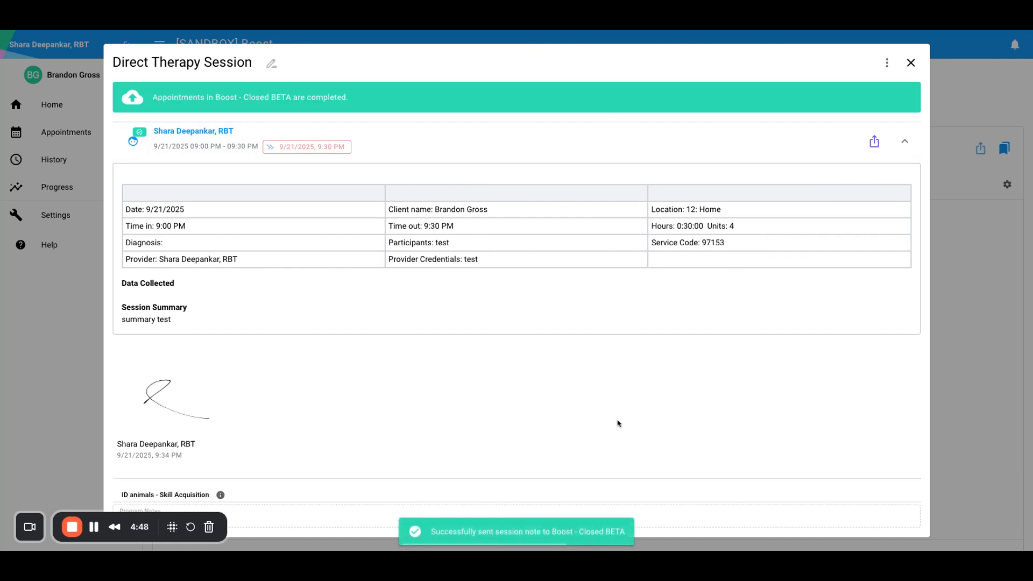
{"action": "left_click", "coordinate": [913, 63]}
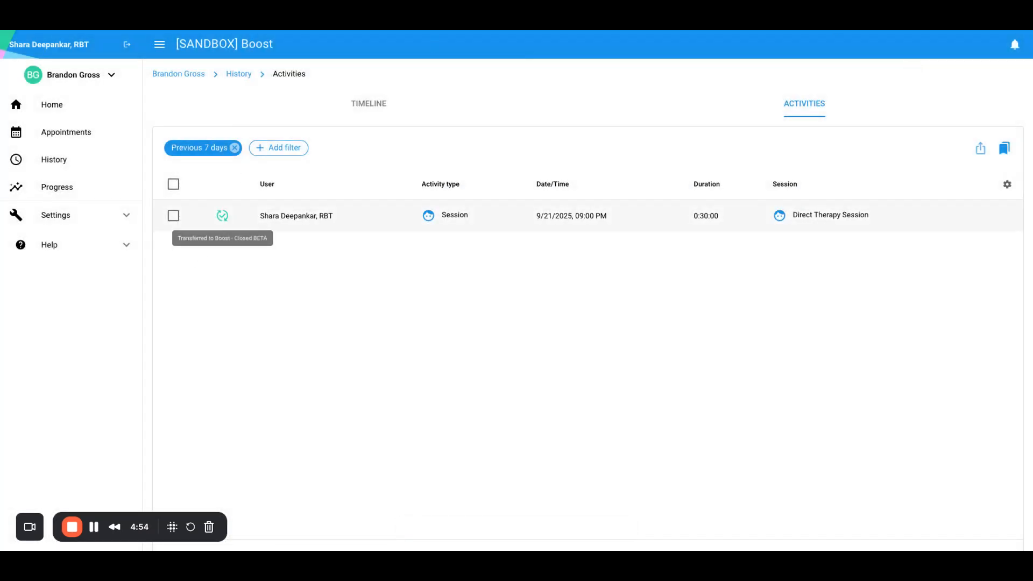
Switch to the other client and open their 30-minute 9/21 9:00 PM Direct Therapy Session note from History.
{"action": "left_click", "coordinate": [76, 75]}
{"action": "left_click", "coordinate": [41, 123]}
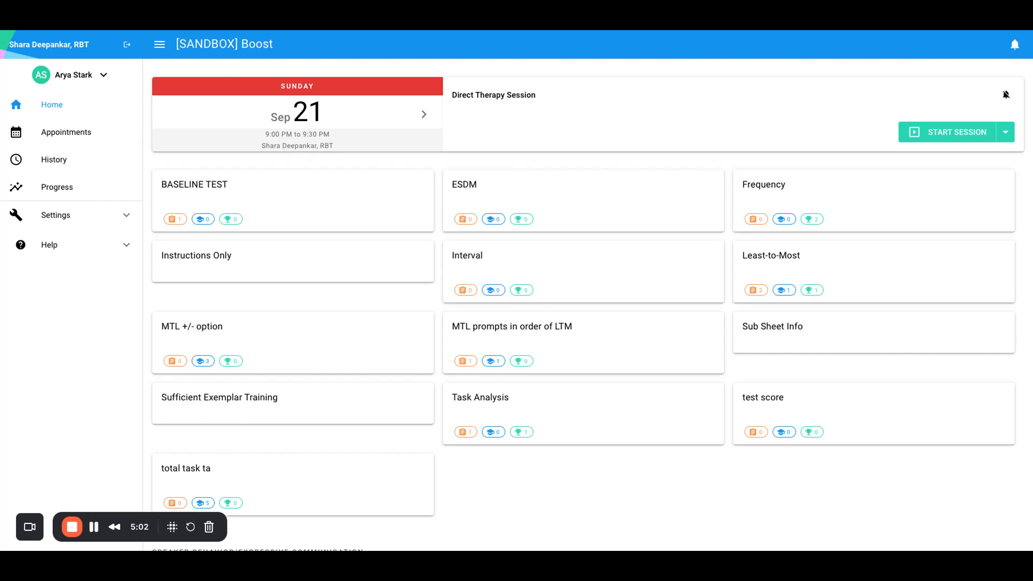
{"action": "left_click", "coordinate": [44, 162]}
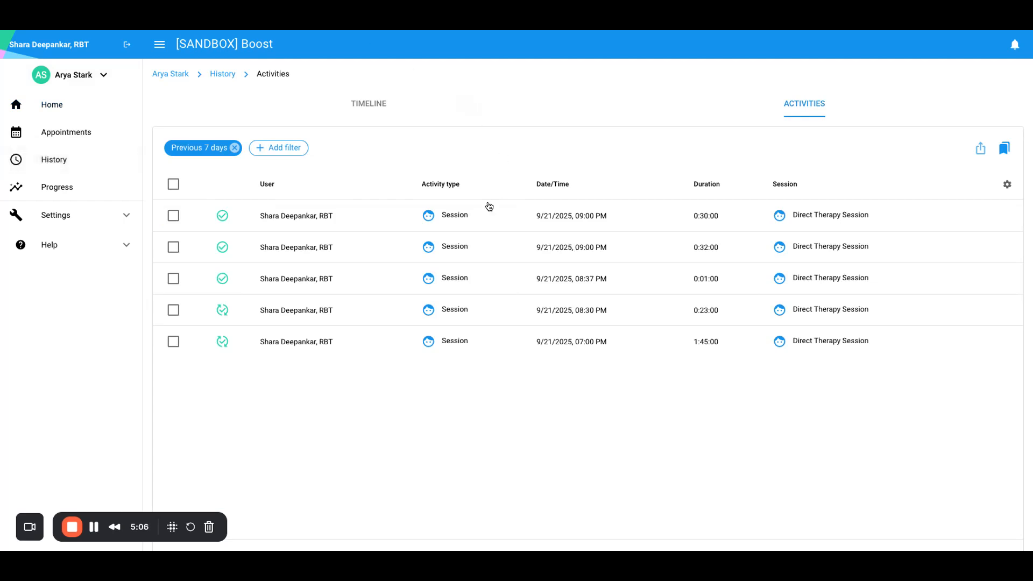
{"action": "left_click", "coordinate": [310, 218]}
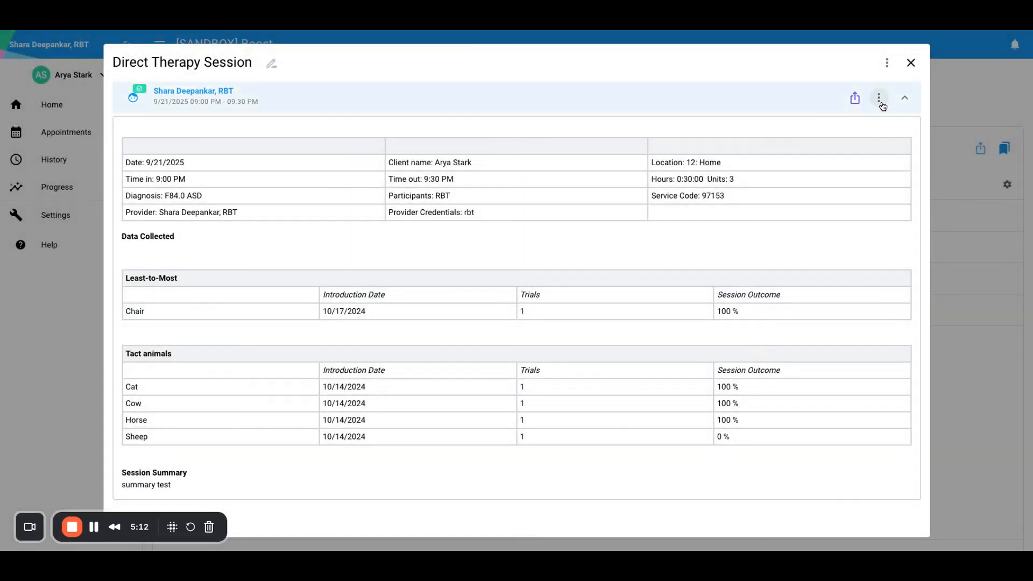
Link the session note to the 9/21 9:00 PM appointment.
{"action": "left_click", "coordinate": [879, 99]}
{"action": "left_click", "coordinate": [908, 122]}
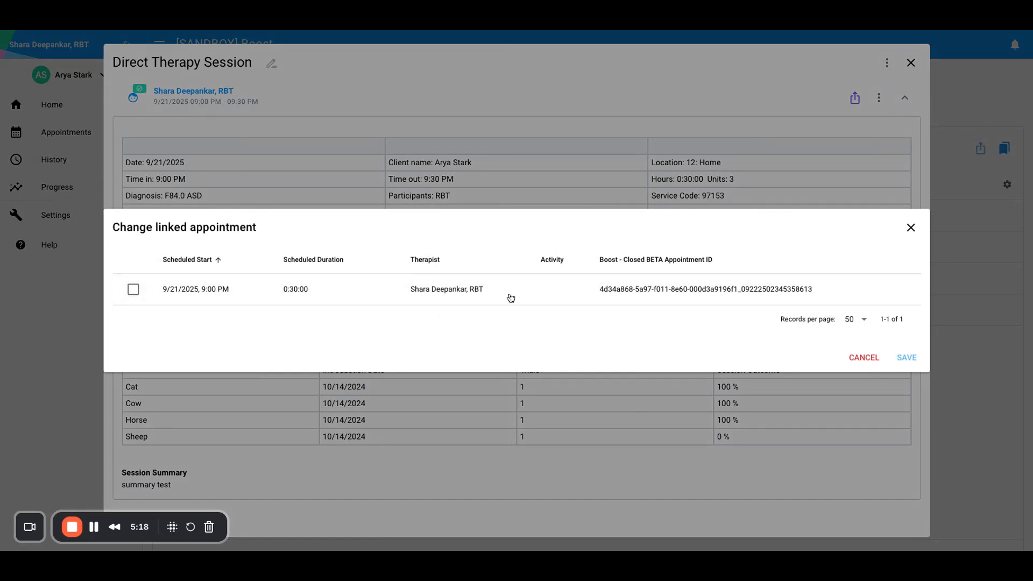
{"action": "left_click", "coordinate": [136, 290]}
{"action": "left_click", "coordinate": [907, 359]}
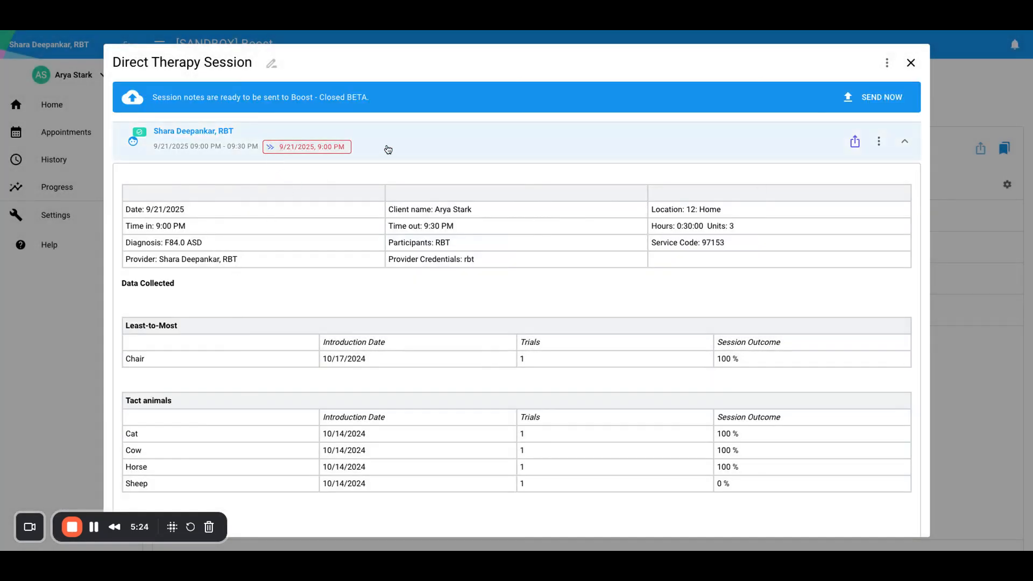
Send the linked session note to Boost and close the note.
{"action": "scroll", "coordinate": [384, 279], "scroll_direction": "down", "scroll_amount": 8}
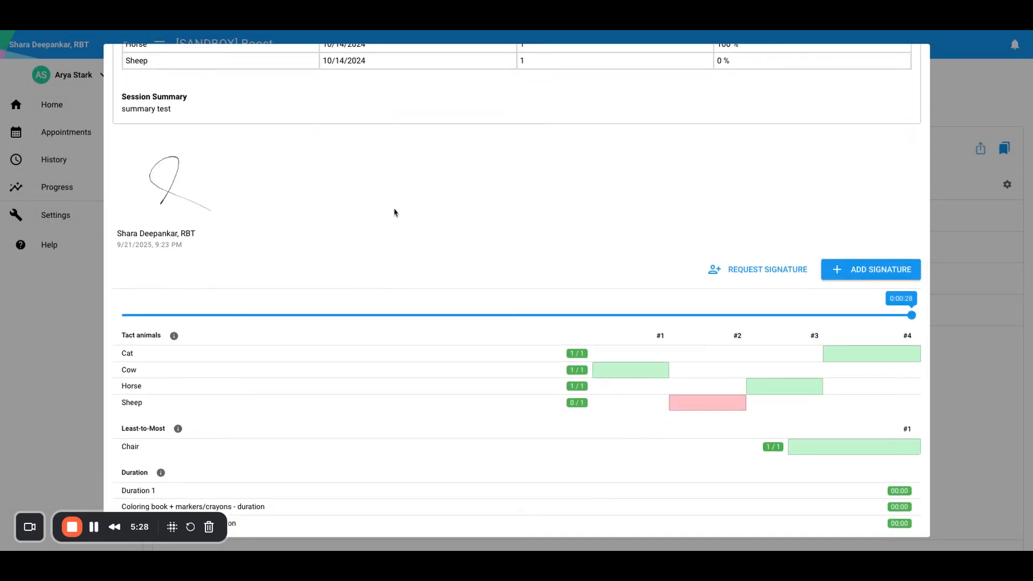
{"action": "scroll", "coordinate": [394, 212], "scroll_direction": "up", "scroll_amount": 10}
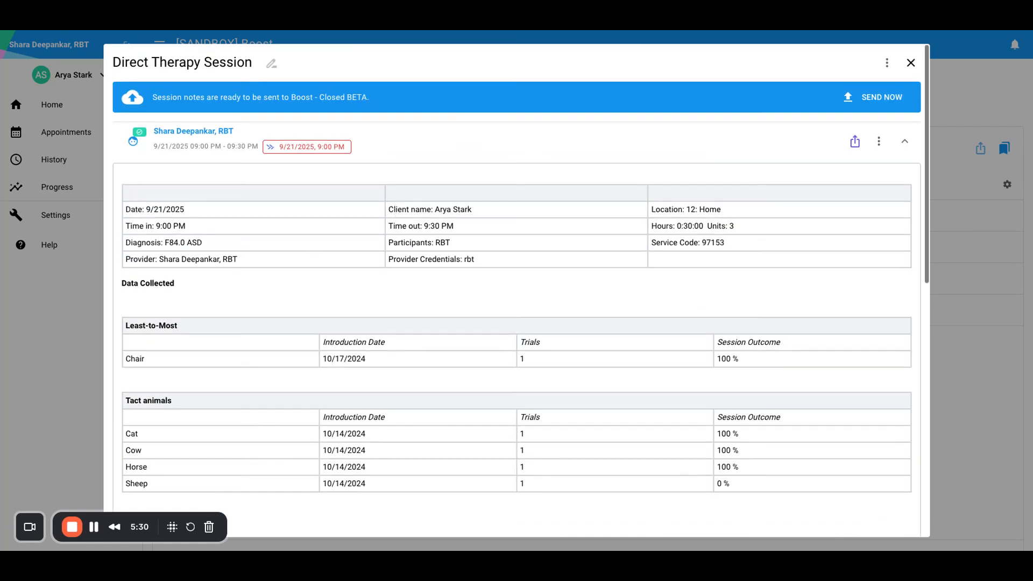
{"action": "left_click", "coordinate": [894, 107]}
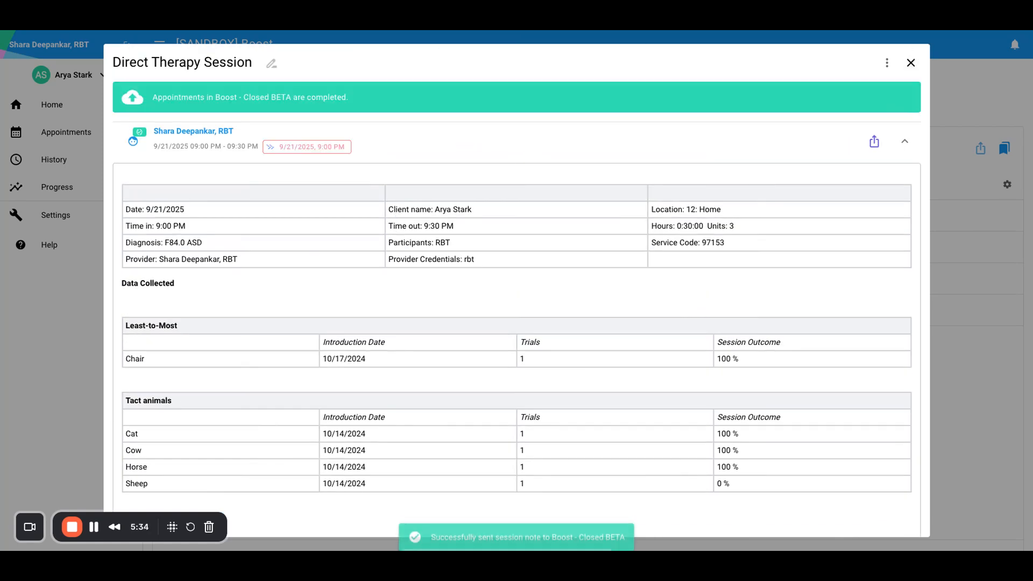
{"action": "left_click", "coordinate": [911, 63]}
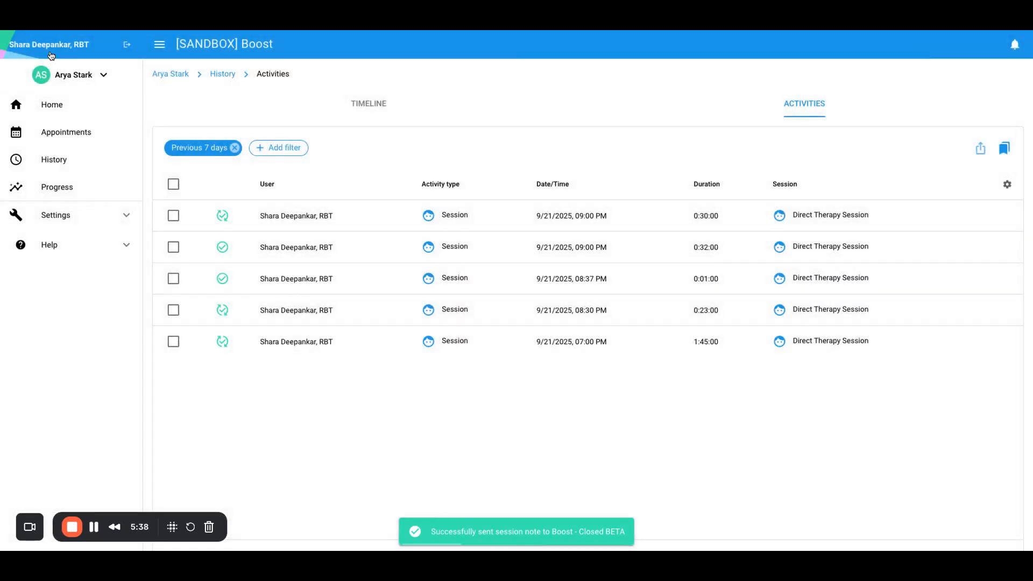
Show the therapist's own activity history without the Previous 7 days filter.
{"action": "left_click", "coordinate": [47, 52]}
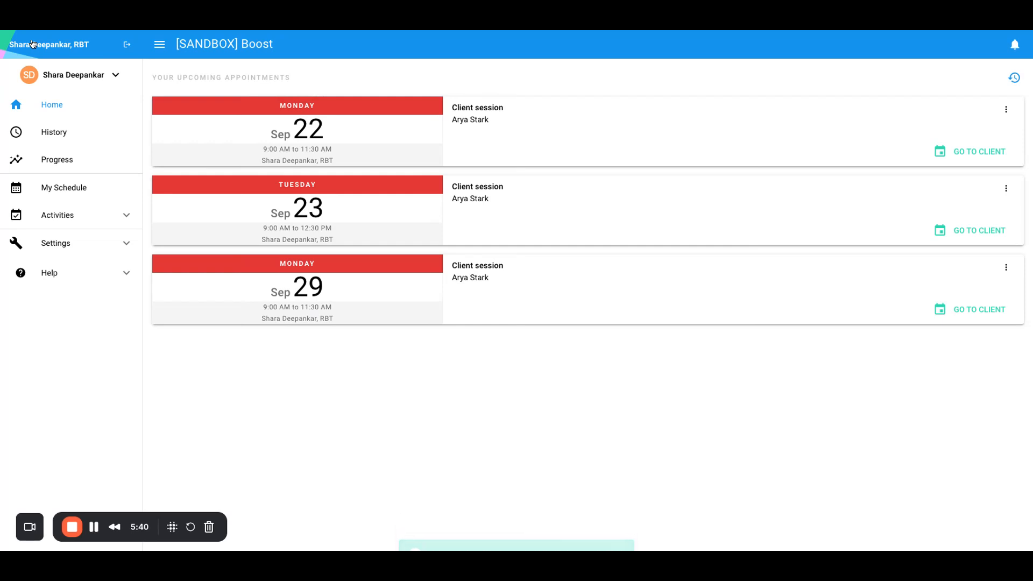
{"action": "left_click", "coordinate": [60, 133]}
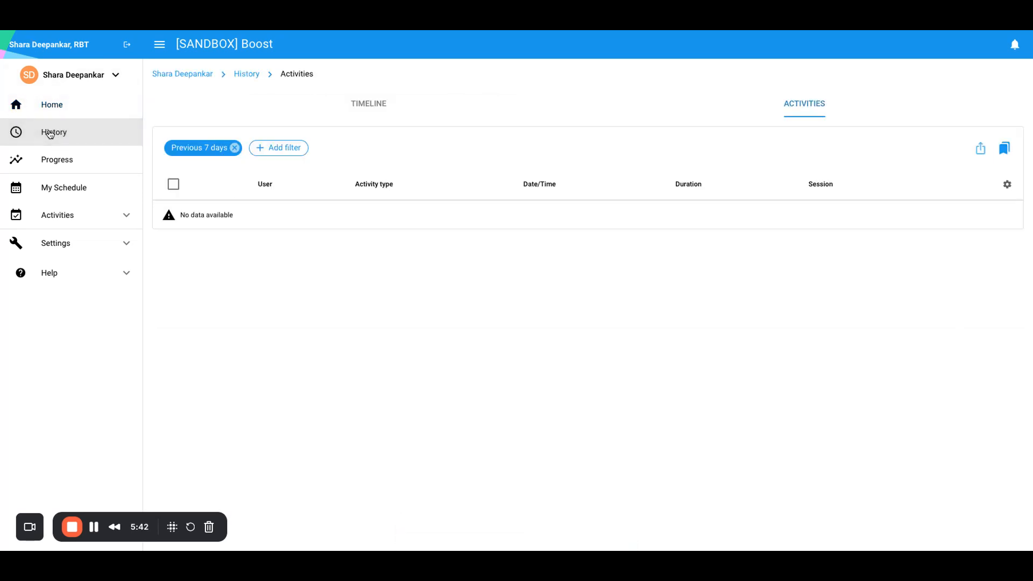
{"action": "left_click", "coordinate": [234, 148]}
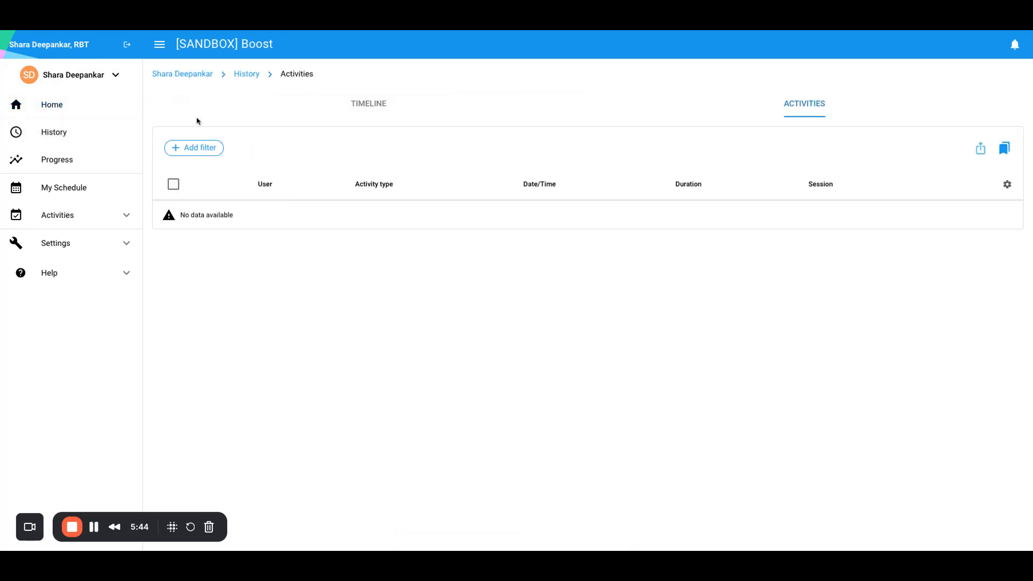
Check each client's History, ending on the first client's transferred 9/21 9:00 PM session.
{"action": "left_click", "coordinate": [86, 81]}
{"action": "left_click", "coordinate": [39, 122]}
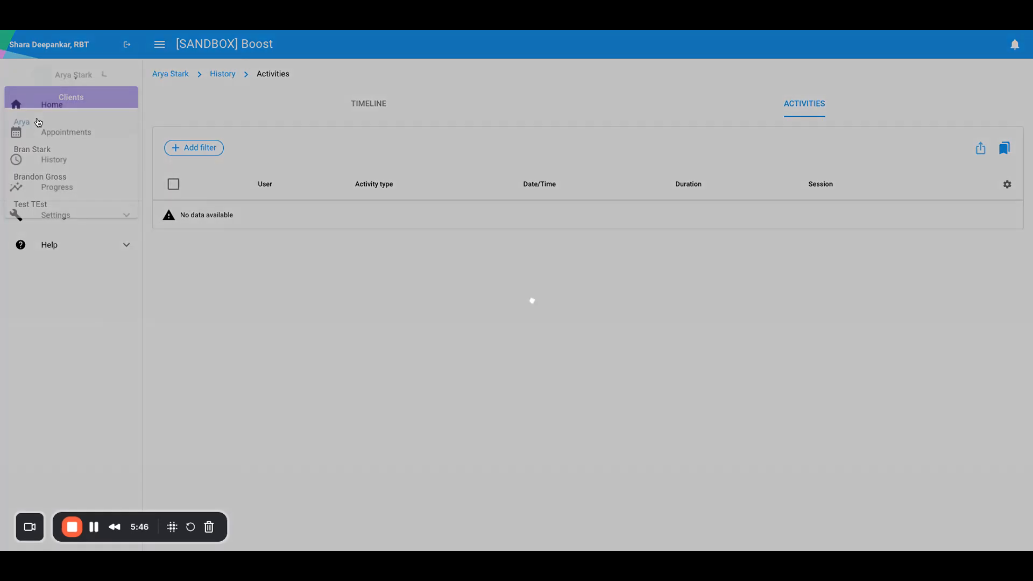
{"action": "left_click", "coordinate": [45, 159]}
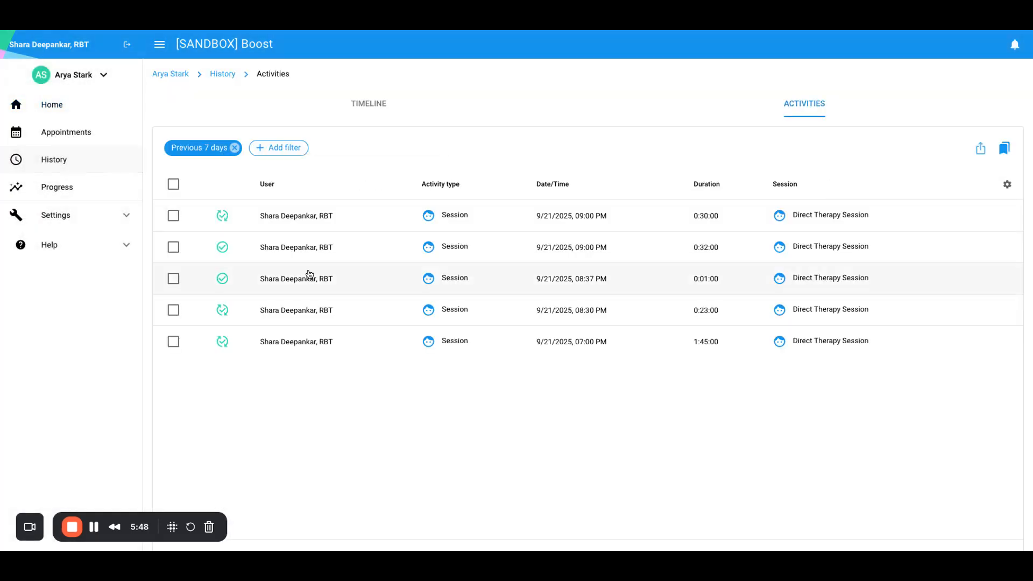
{"action": "mouse_move", "coordinate": [222, 224]}
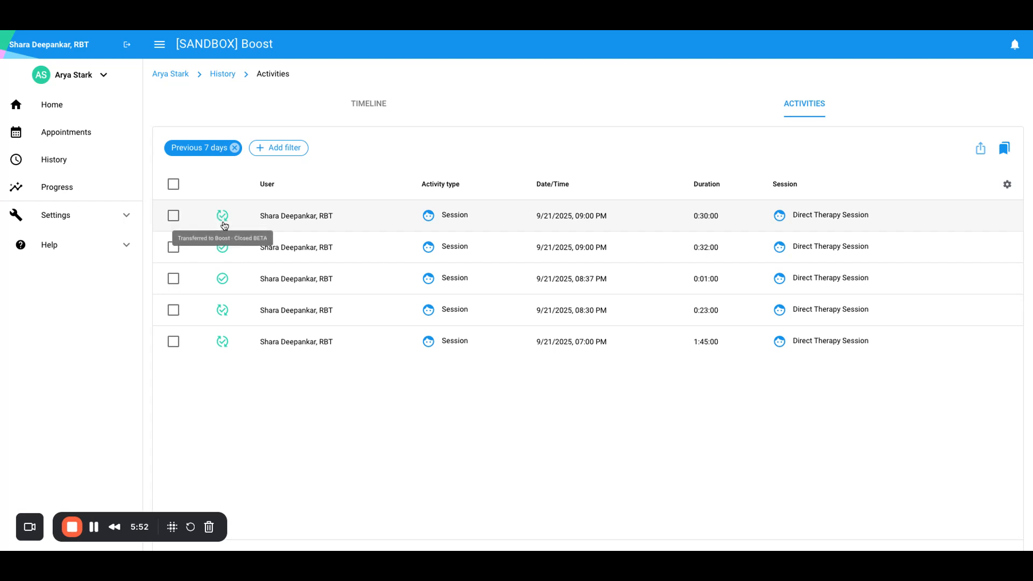
{"action": "left_click", "coordinate": [103, 75]}
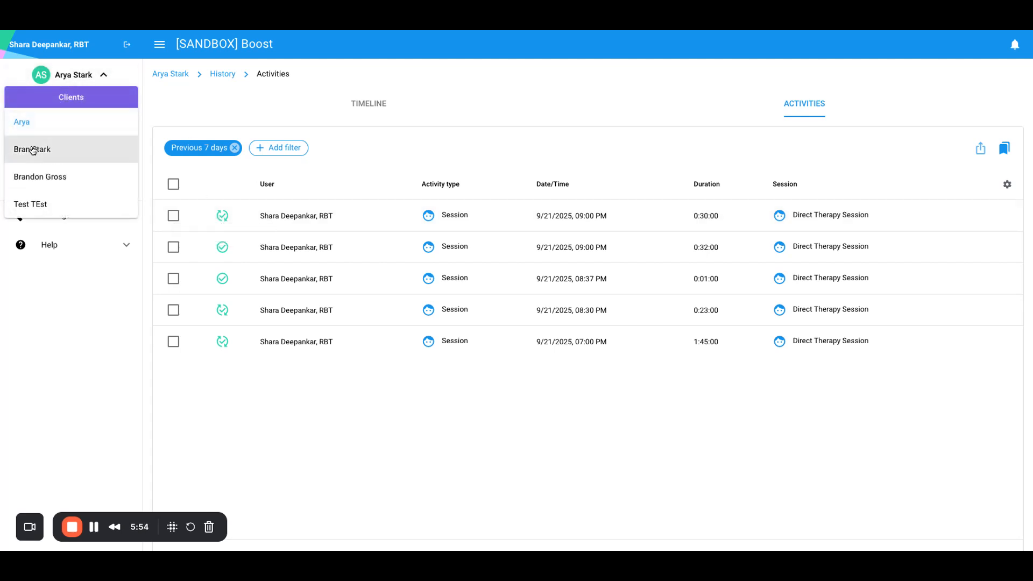
{"action": "left_click", "coordinate": [32, 176]}
{"action": "left_click", "coordinate": [60, 161]}
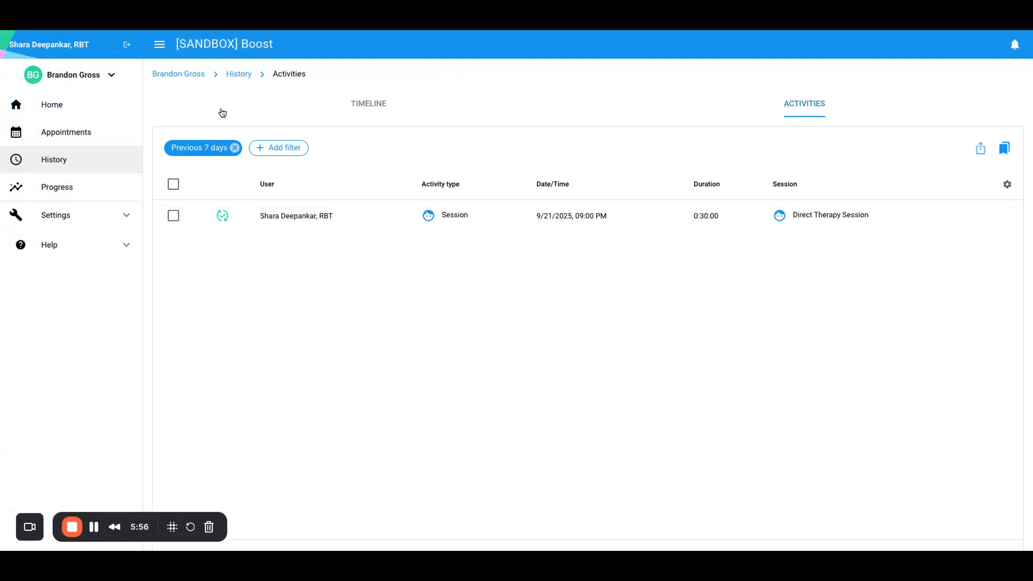